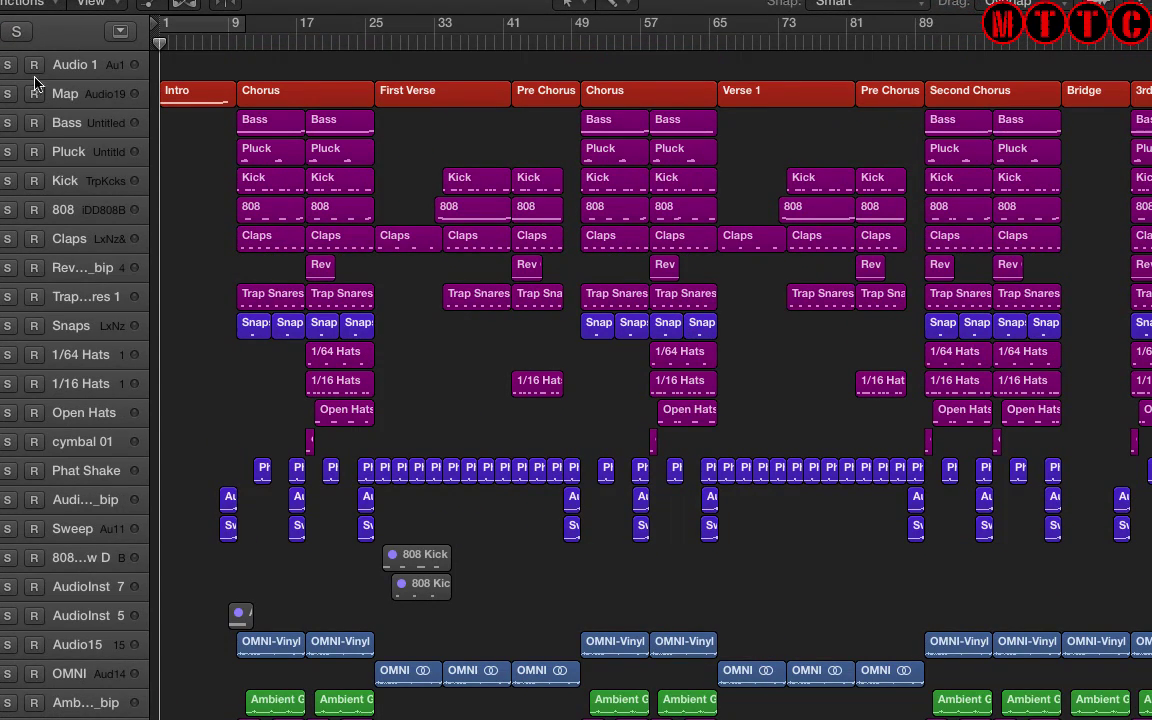
# Step: Show the Tracks view starting at Bass, with the Map track and tracks 18–20 hidden
pyautogui.click(97, 91)
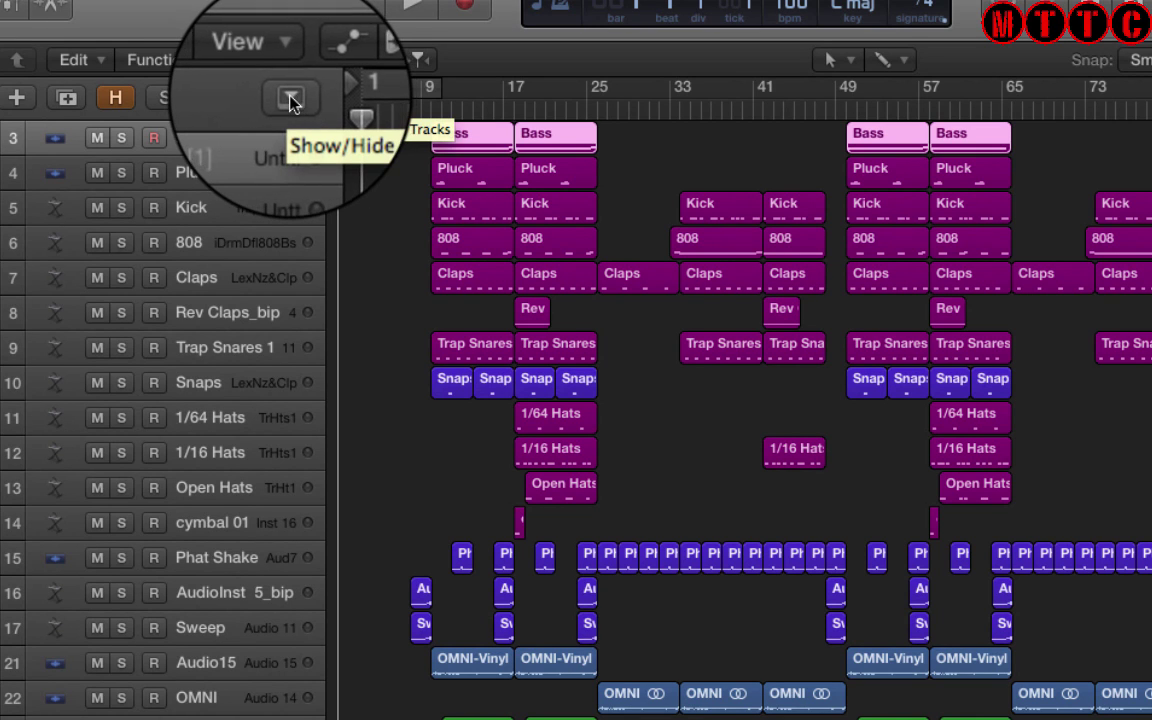
# Step: Show the global tracks, hide Arrangement, Beat Mapping and Movie, and enlarge the Marker lane
pyautogui.click(290, 99)
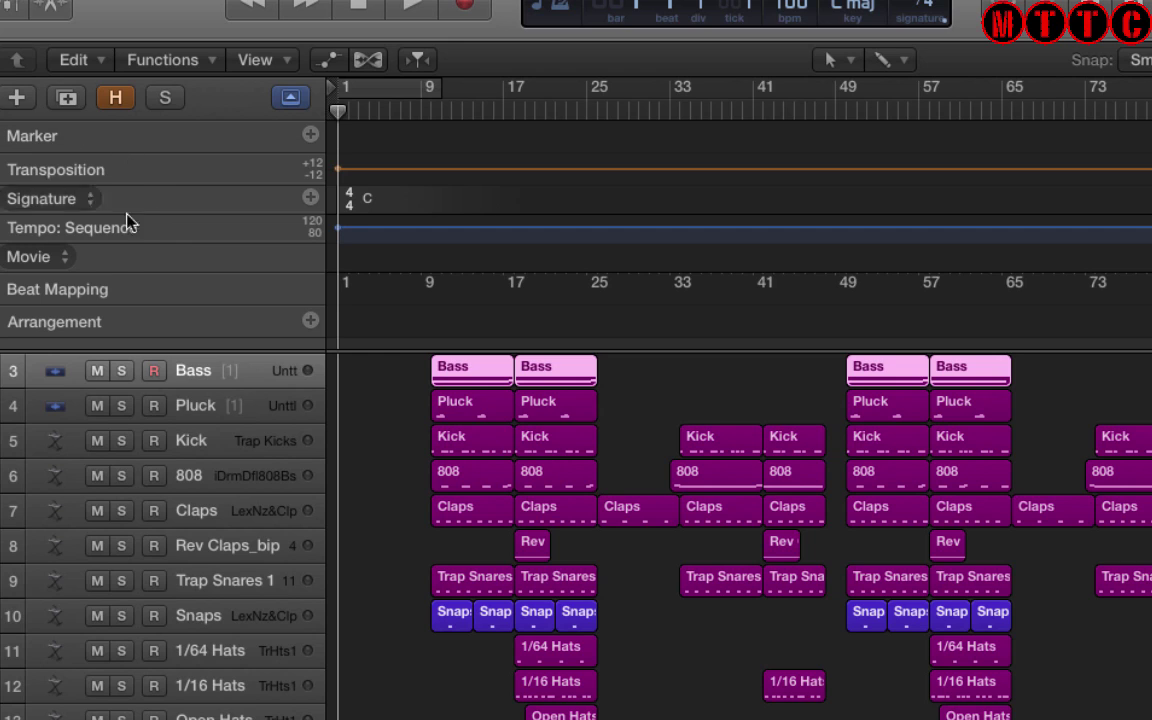
pyautogui.rightClick(147, 326)
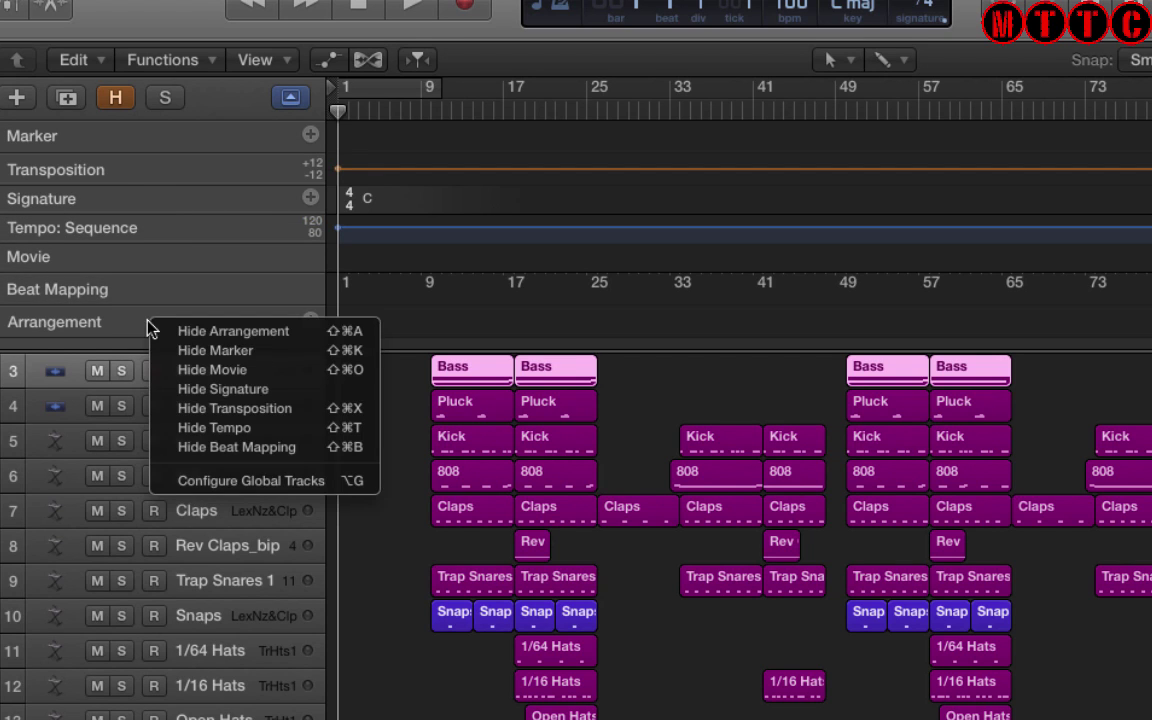
pyautogui.click(228, 332)
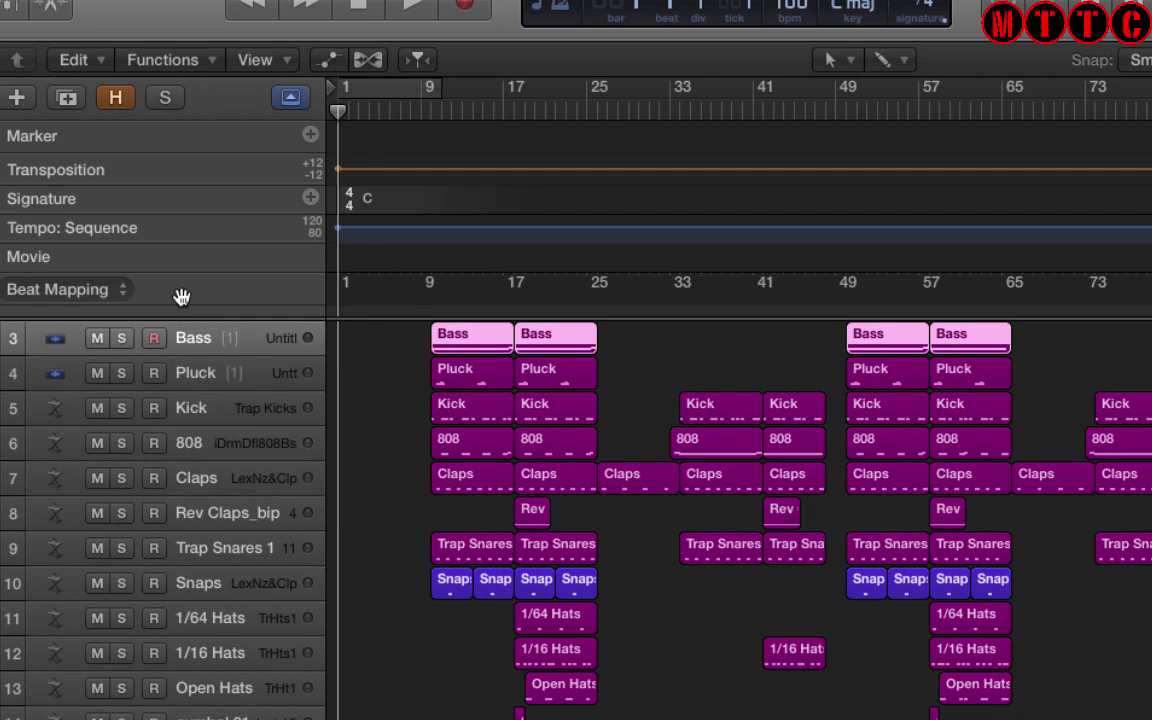
pyautogui.rightClick(184, 298)
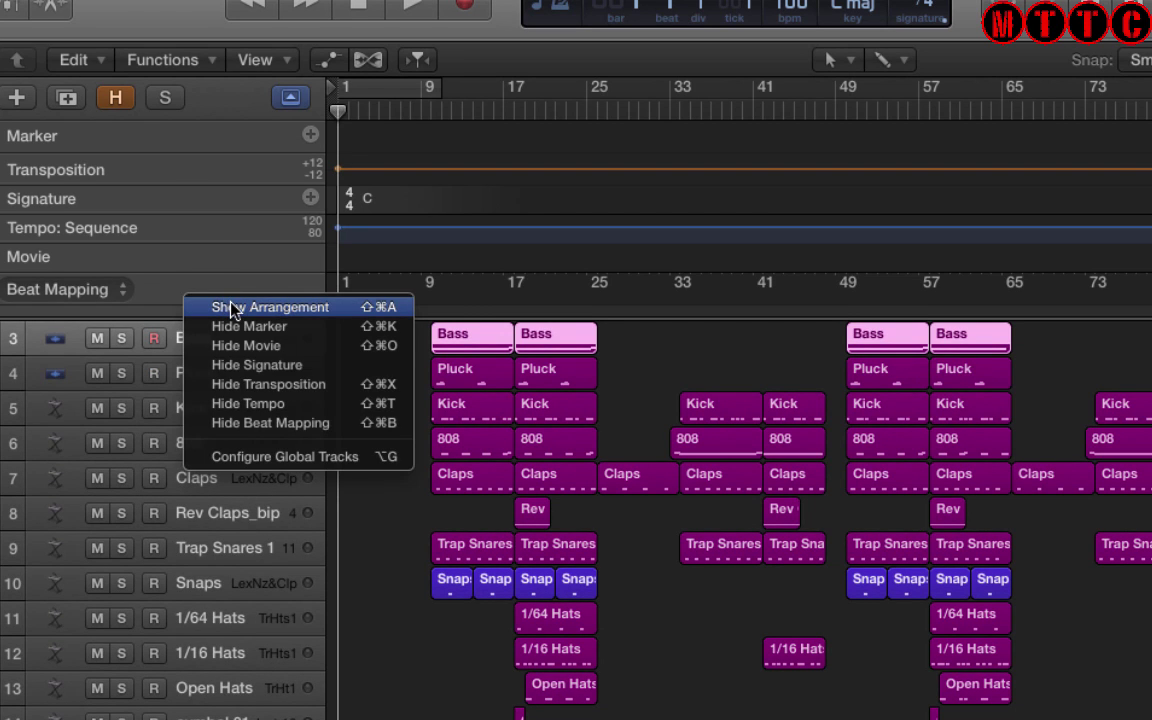
pyautogui.click(288, 423)
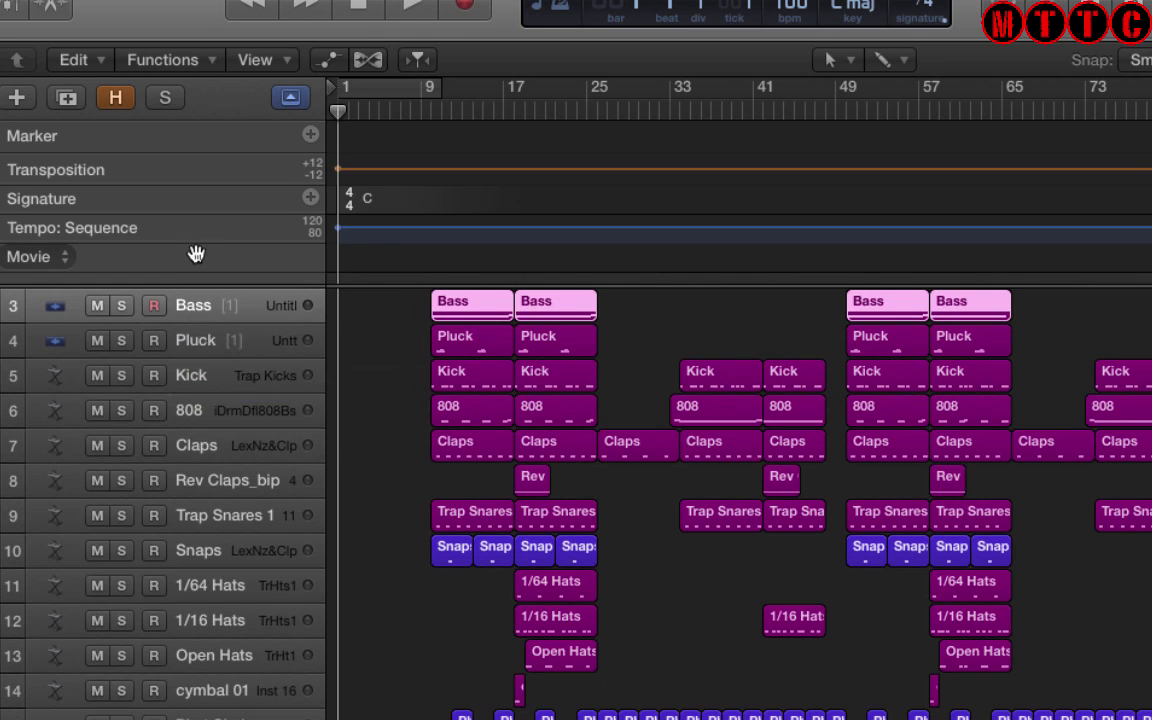
pyautogui.rightClick(195, 256)
pyautogui.click(296, 323)
pyautogui.moveTo(198, 285); pyautogui.dragTo(198, 152)
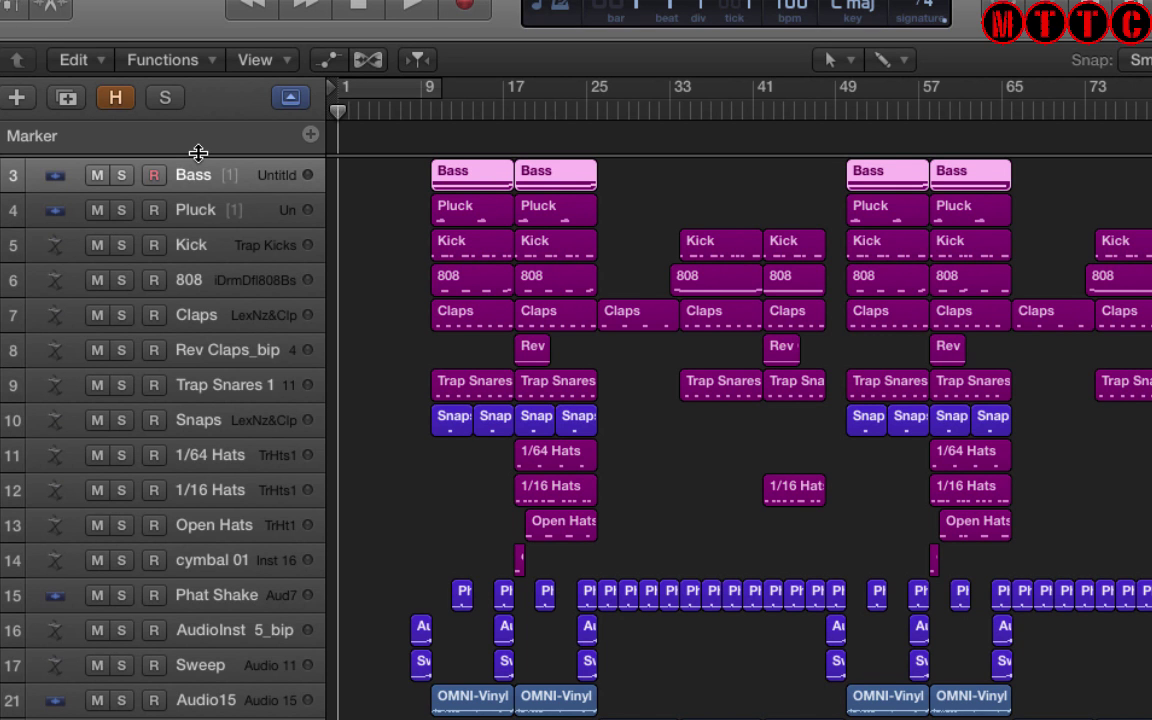
pyautogui.moveTo(198, 152); pyautogui.dragTo(197, 187)
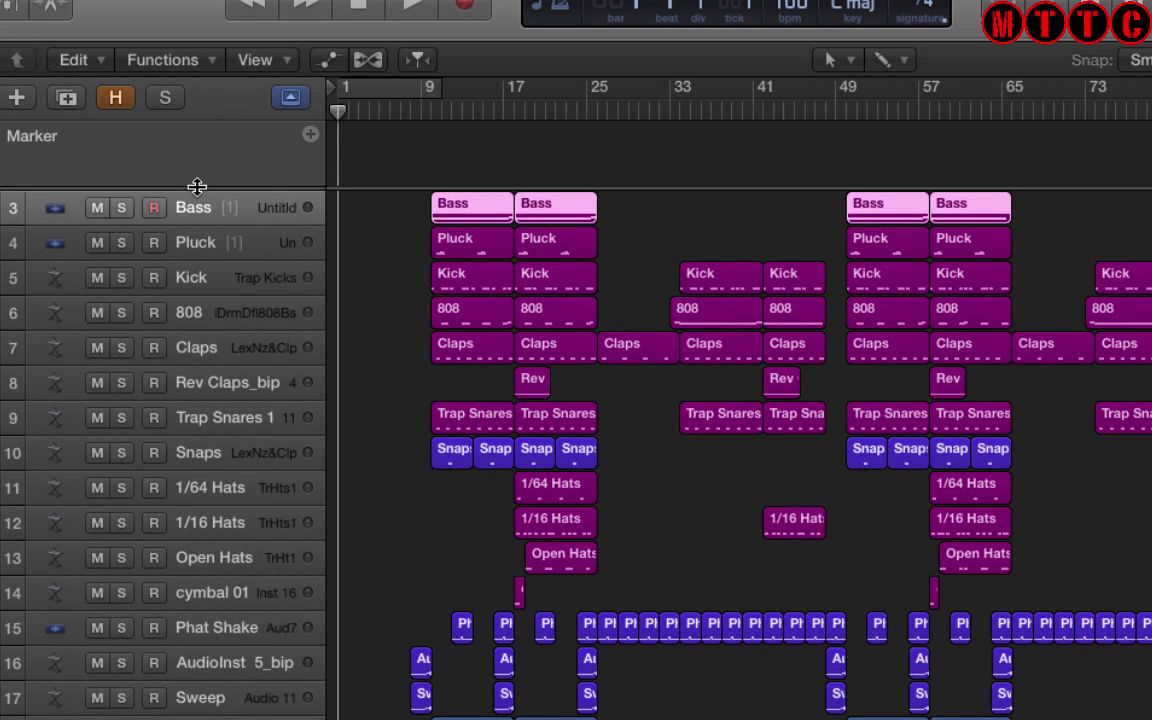
# Step: Create Marker 1 at bar 1, move the playhead to bar 9 and enable Catch Playhead
pyautogui.click(390, 164)
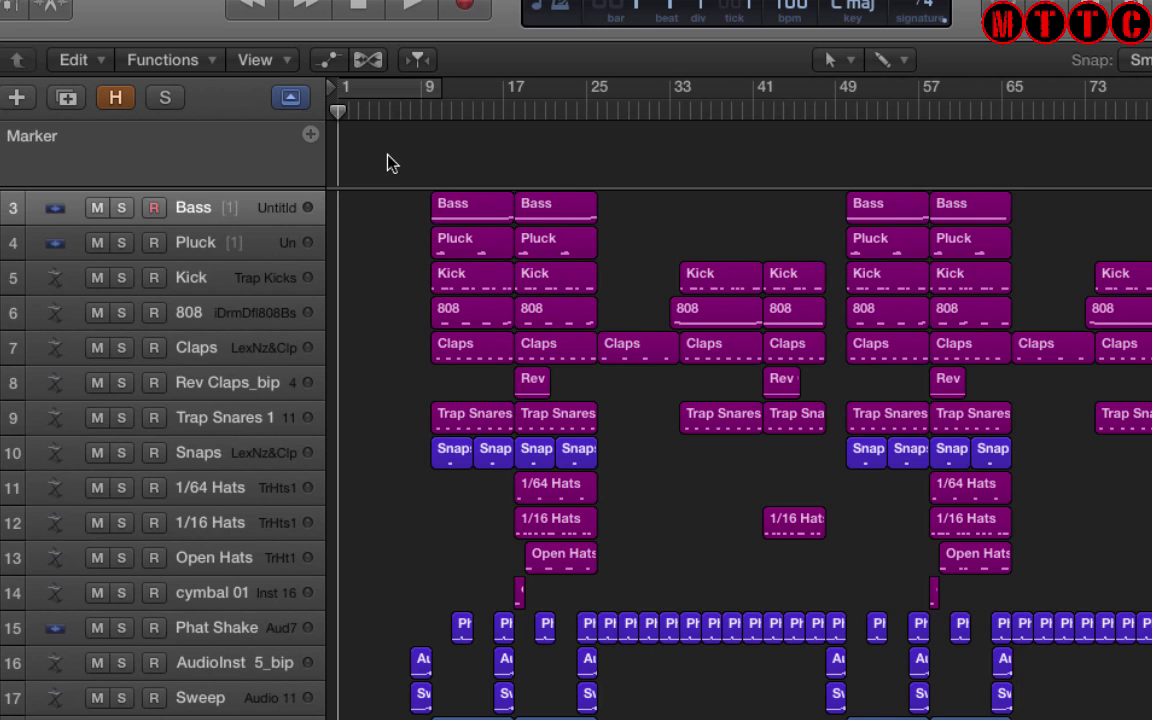
pyautogui.click(311, 135)
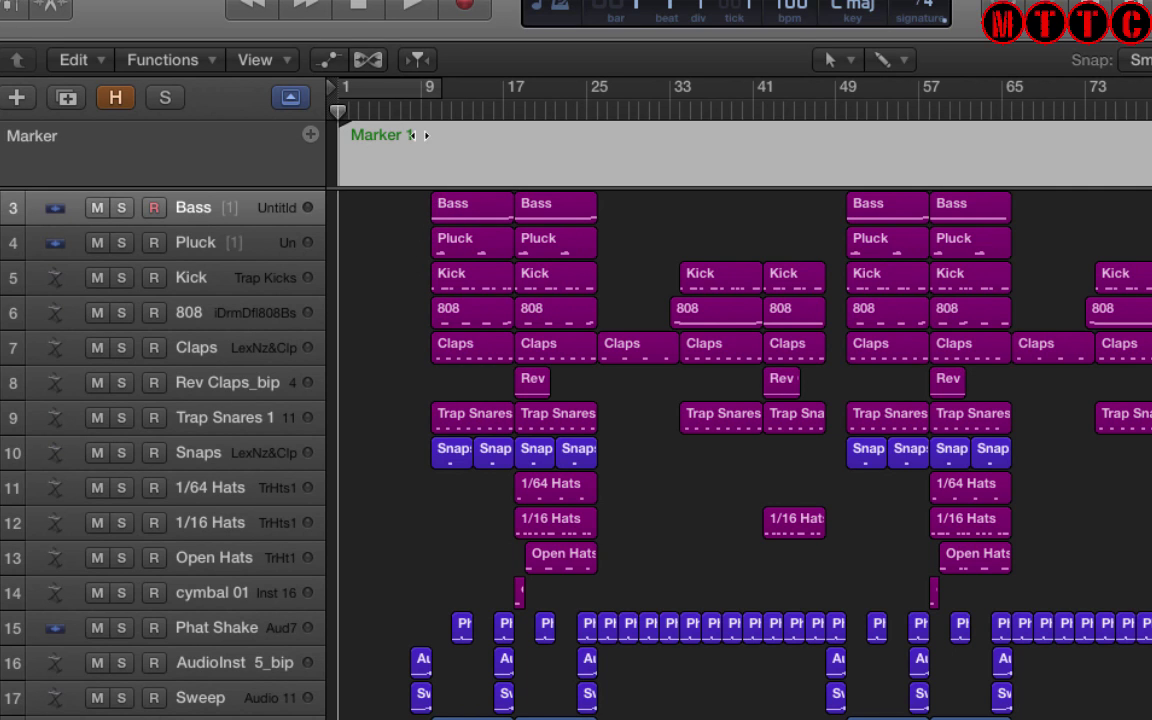
pyautogui.moveTo(423, 107); pyautogui.dragTo(432, 108)
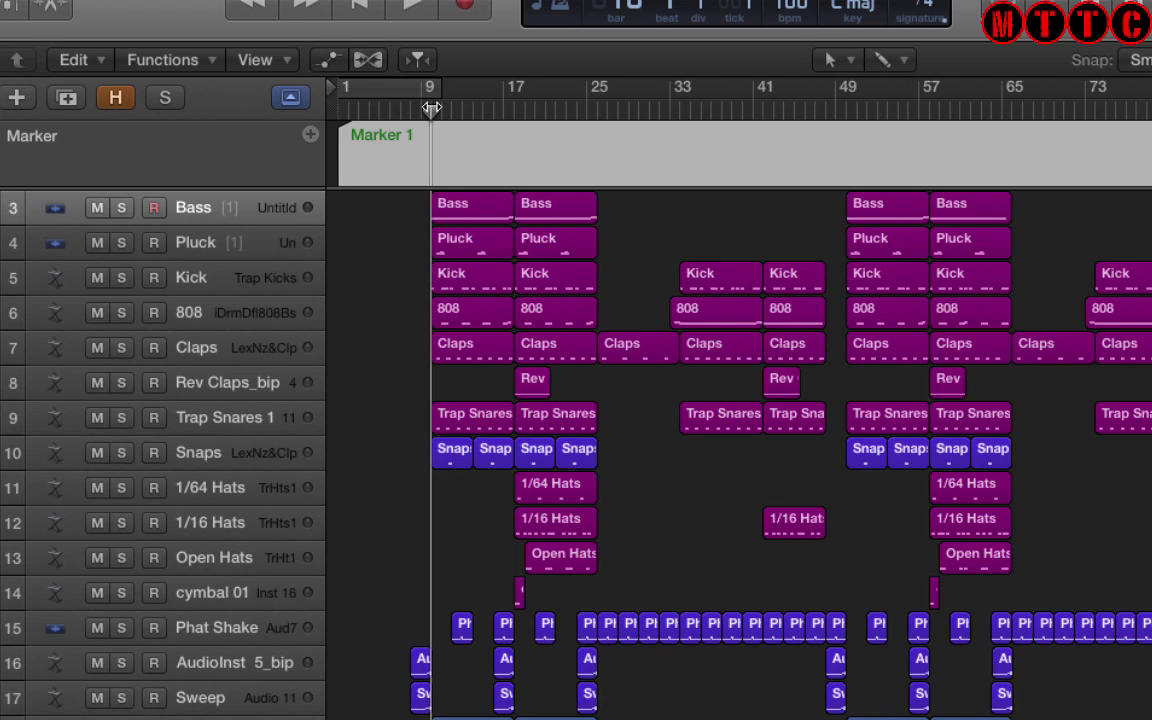
pyautogui.click(417, 59)
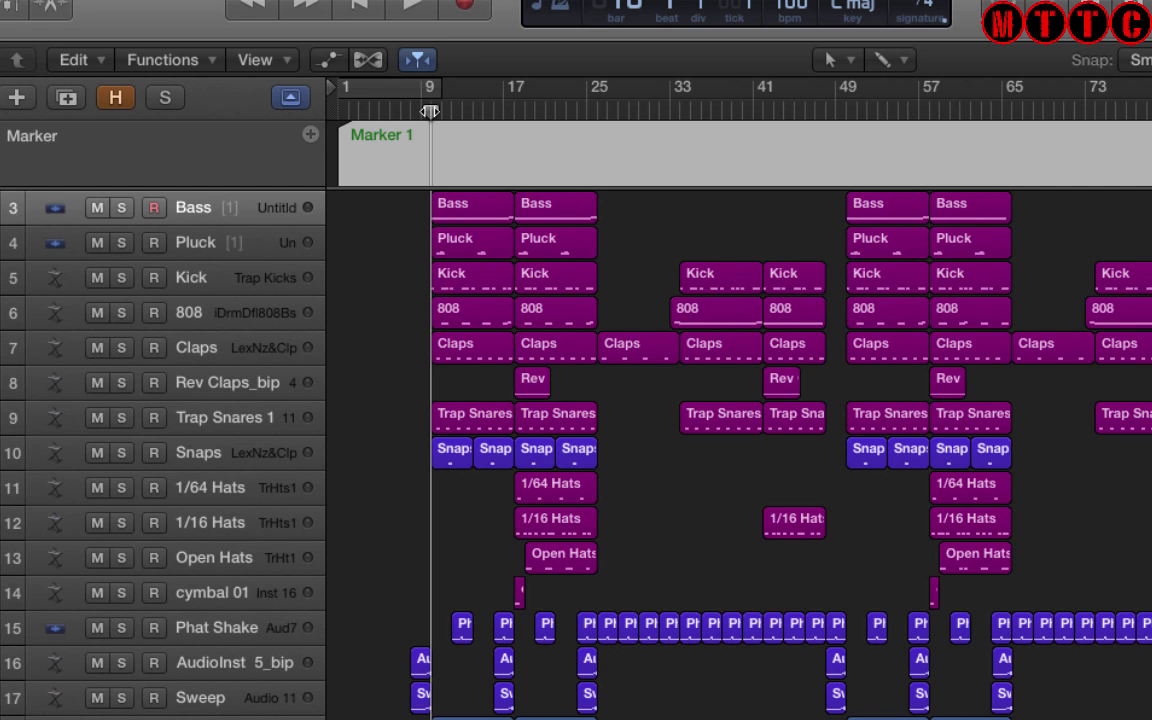
# Step: Add Marker 2 at bar 9 with Option+' and check playback from it
pyautogui.hotkey('alt', "'")
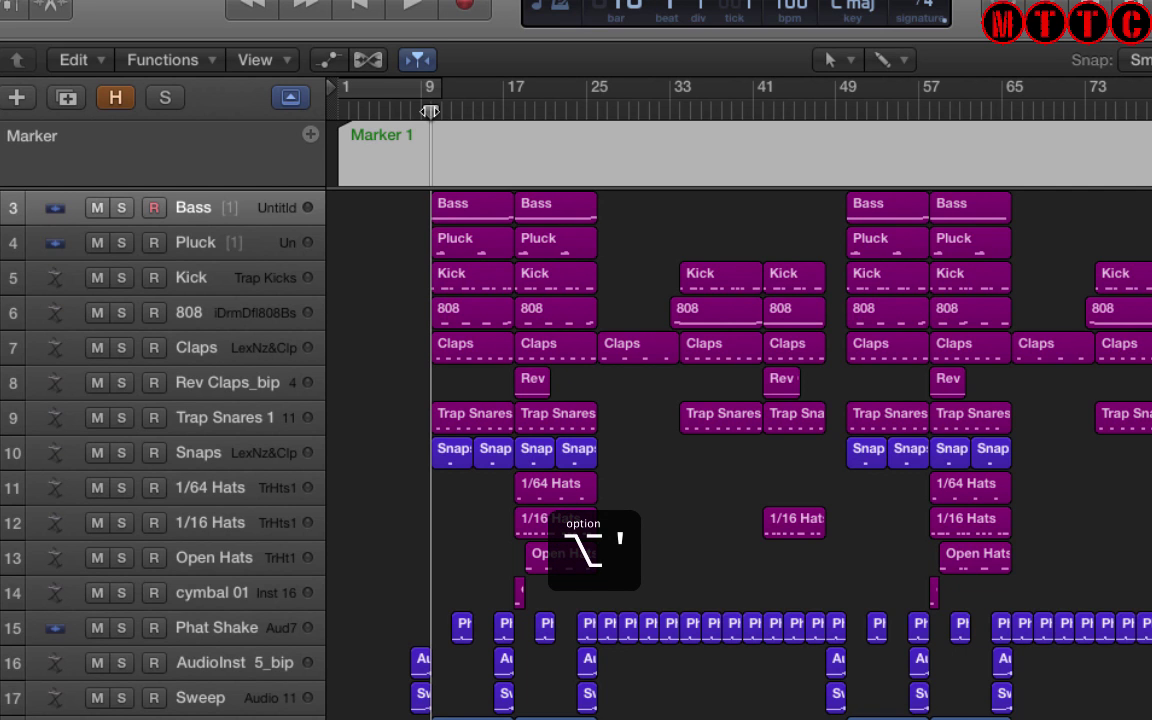
pyautogui.hotkey('alt', "'")
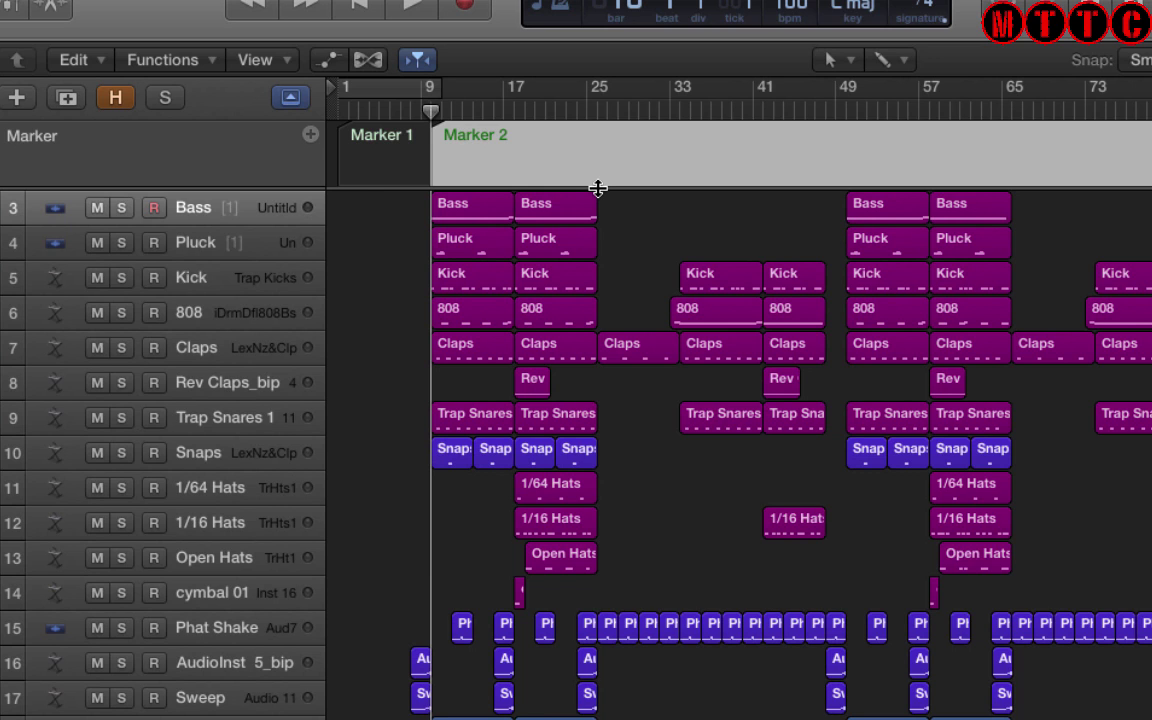
pyautogui.press(',')
pyautogui.press('.')
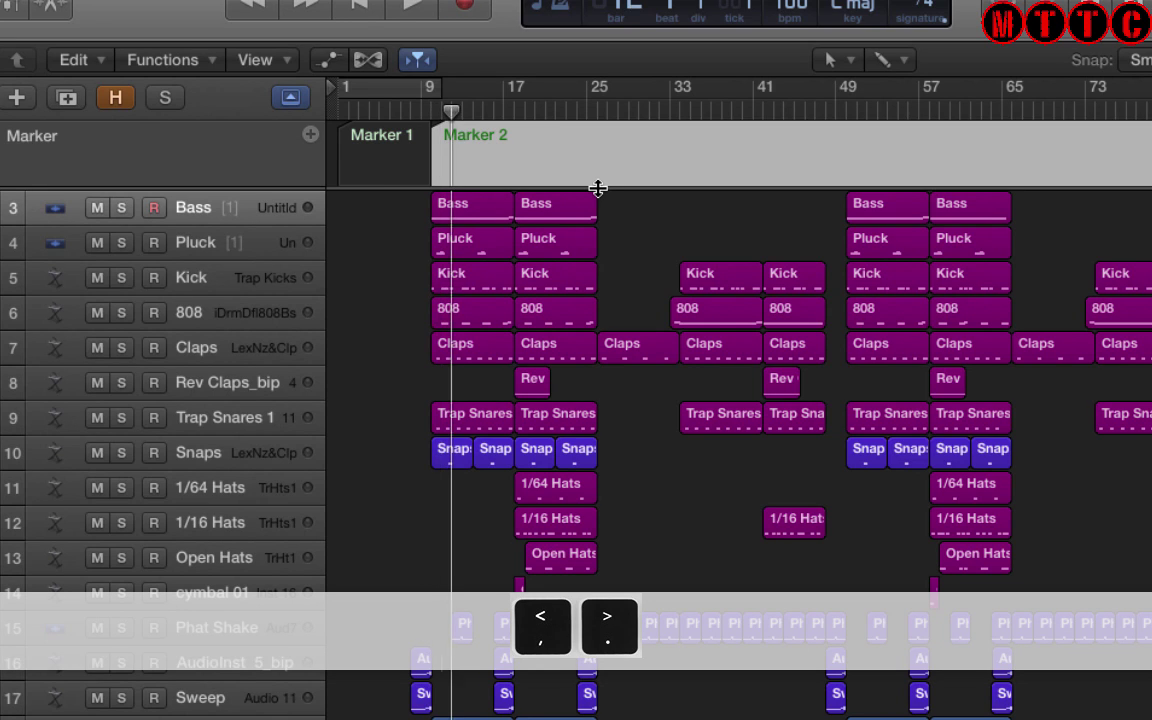
pyautogui.press(',')
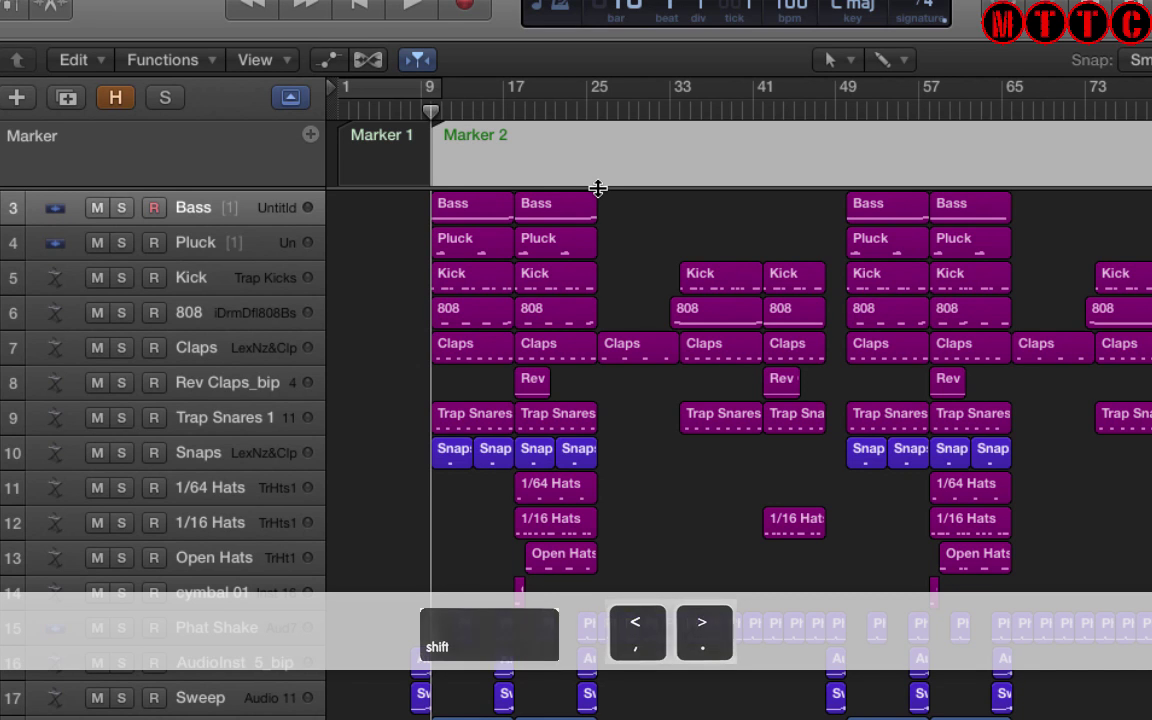
# Step: Jump forward eight bars at a time and add markers at bars 25, 41 and 49
pyautogui.hotkey('shift', '.')
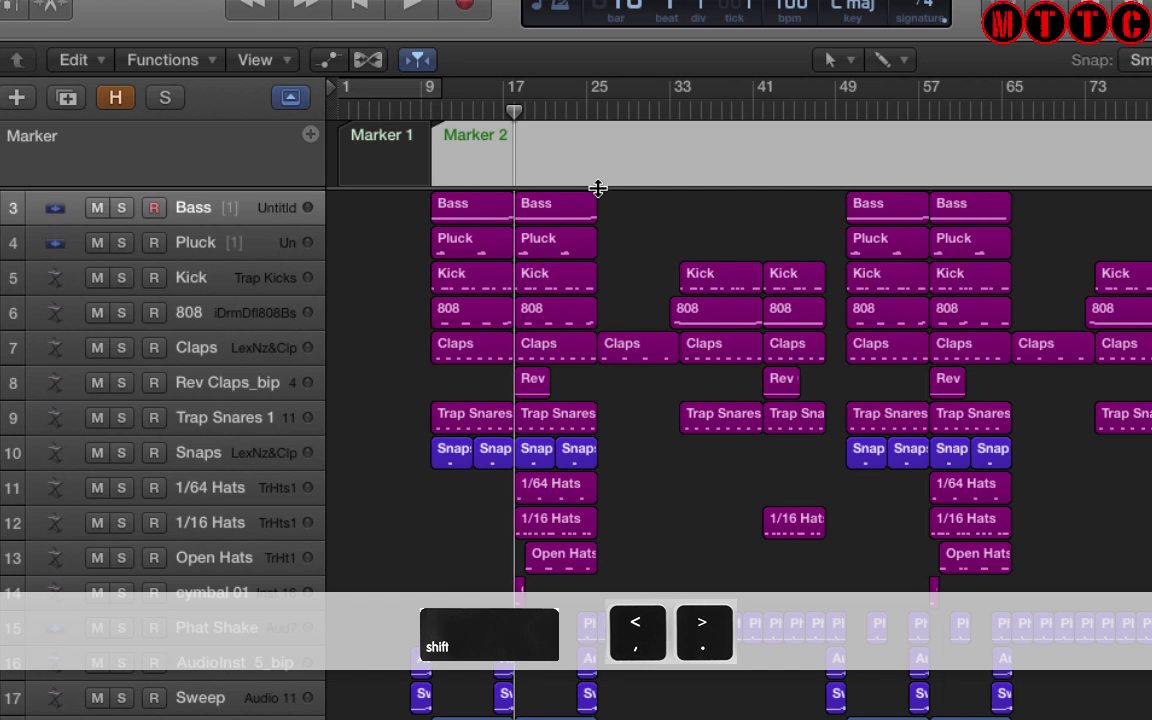
pyautogui.hotkey('shift', '.')
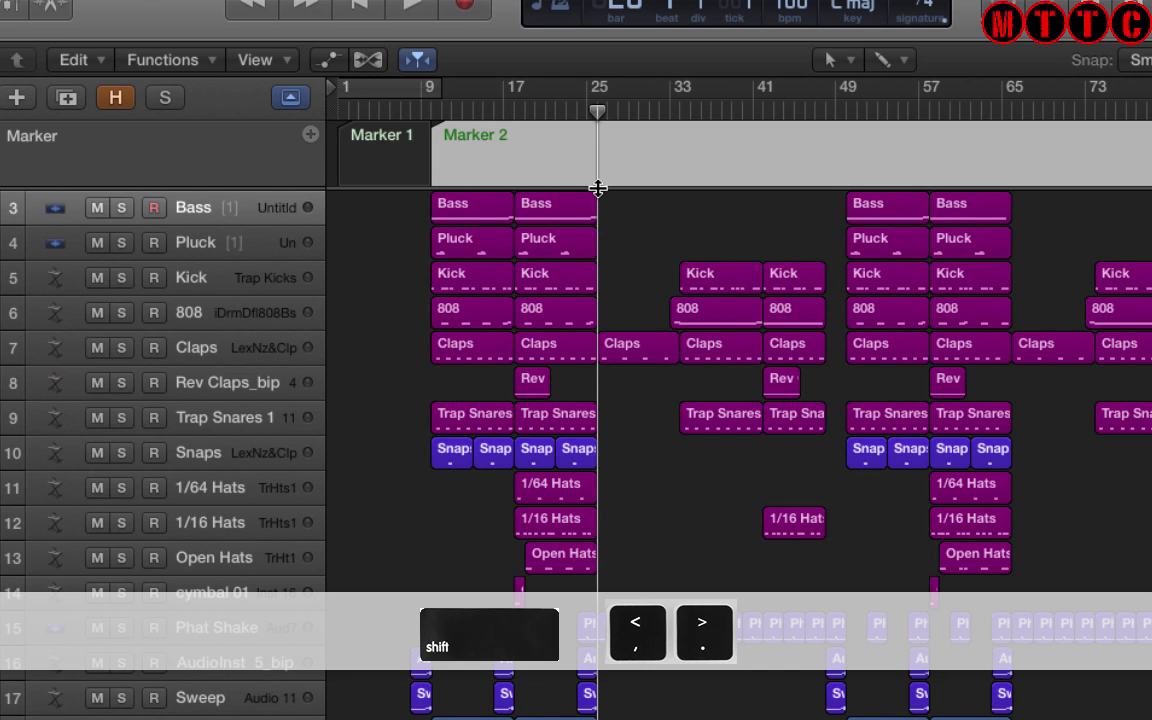
pyautogui.hotkey('alt', "'")
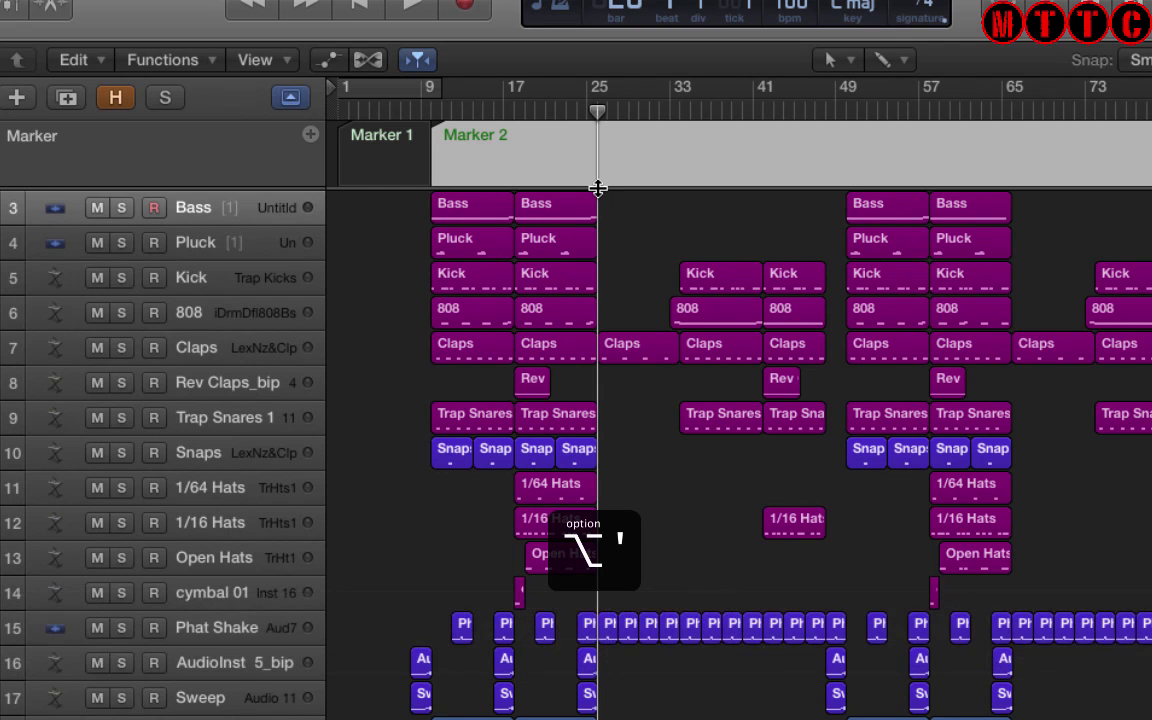
pyautogui.hotkey('alt', "'")
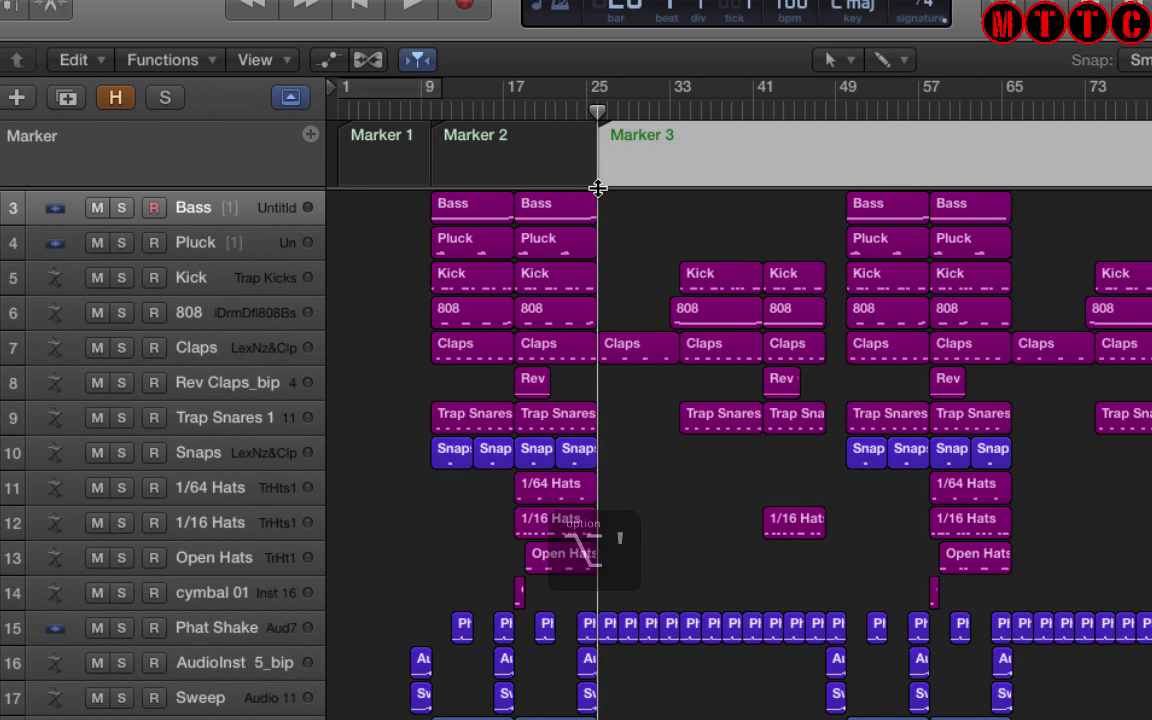
pyautogui.hotkey('shift', '.')
pyautogui.hotkey('shift', '.')
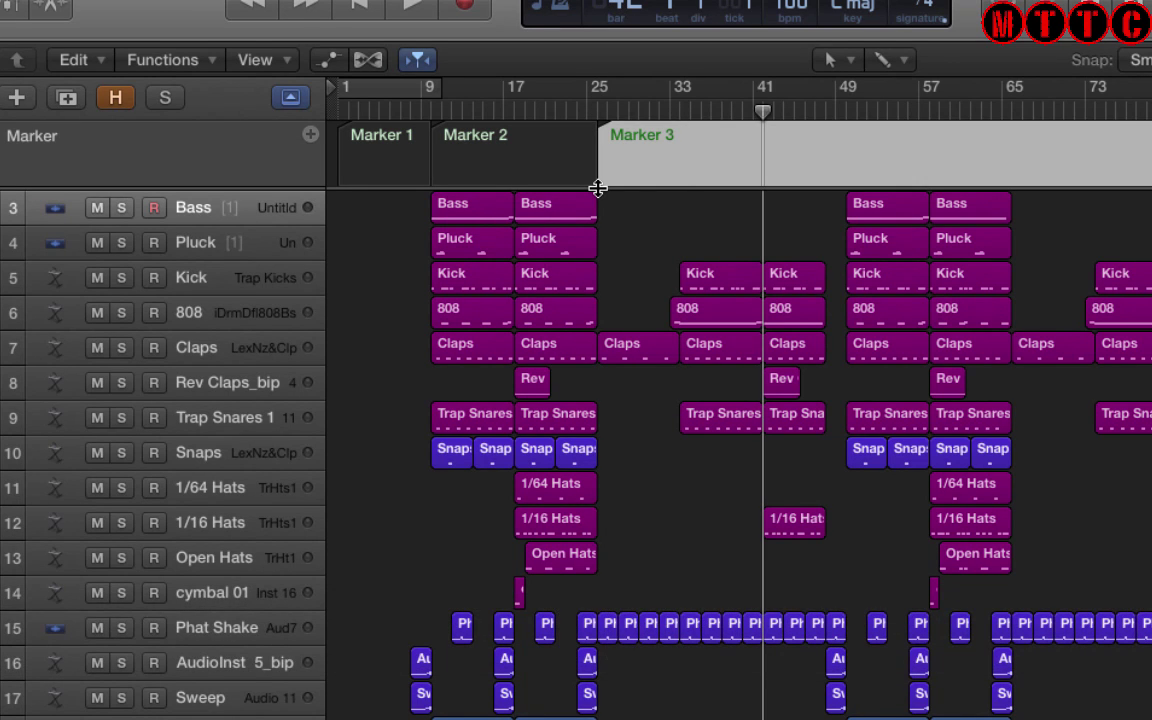
pyautogui.hotkey('alt', "'")
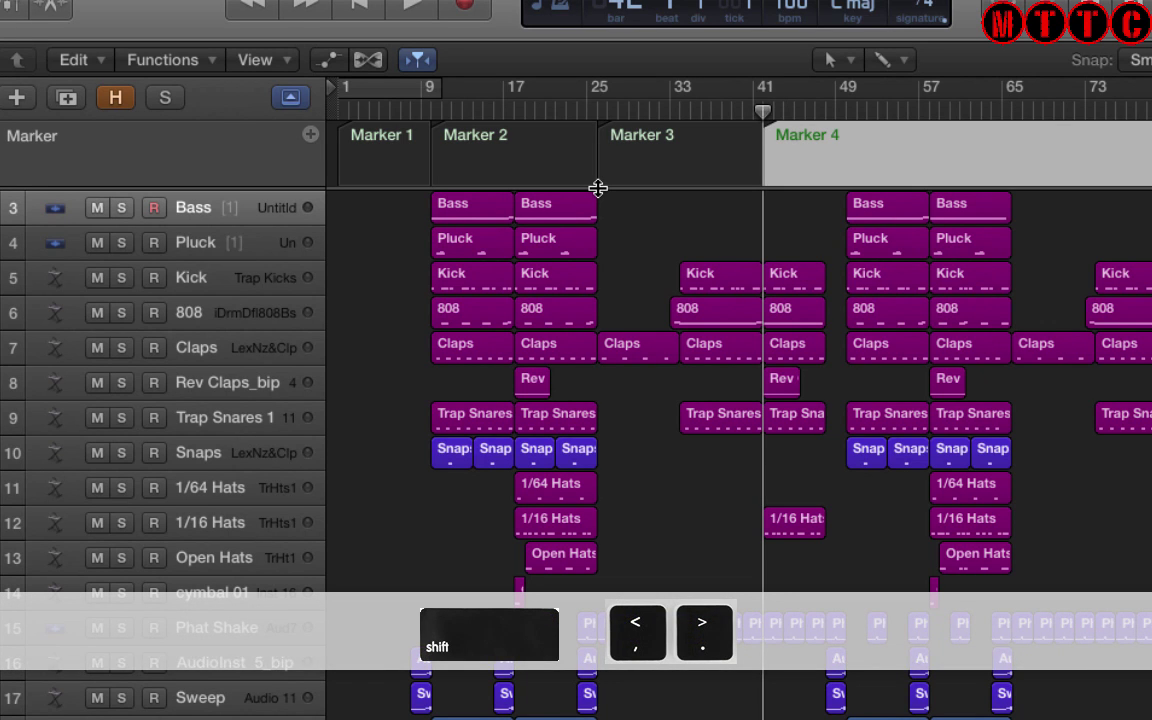
pyautogui.hotkey('shift', '.')
pyautogui.hotkey('alt', "'")
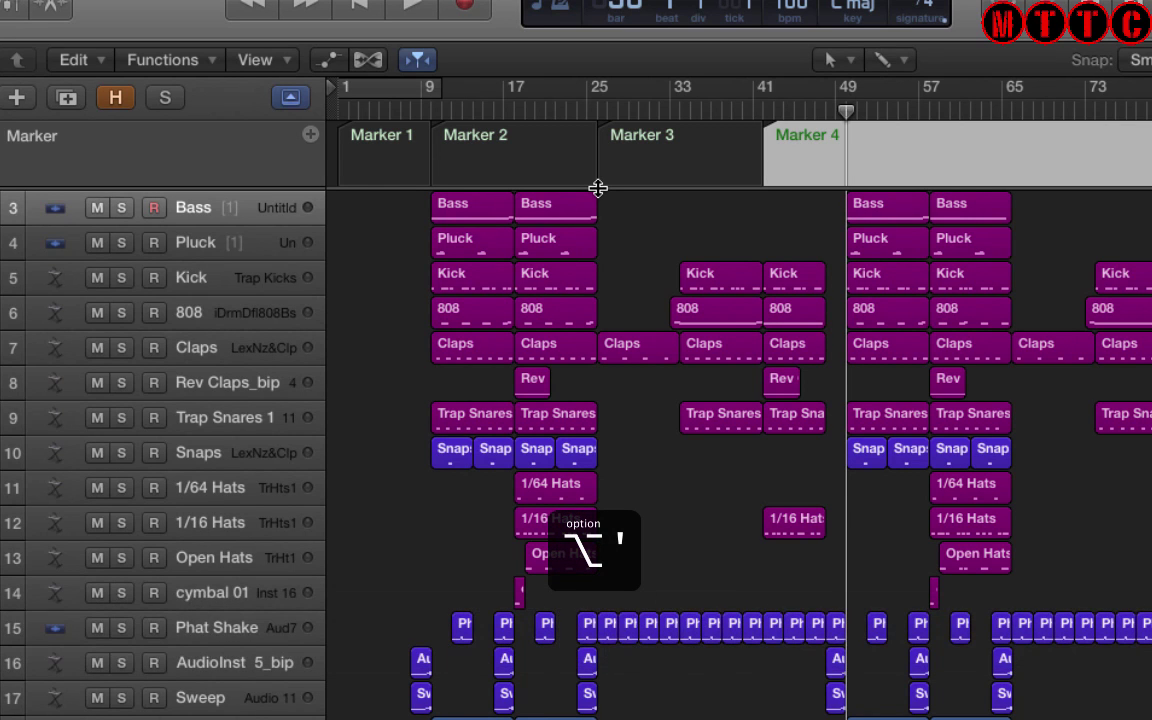
pyautogui.hotkey('alt', "'")
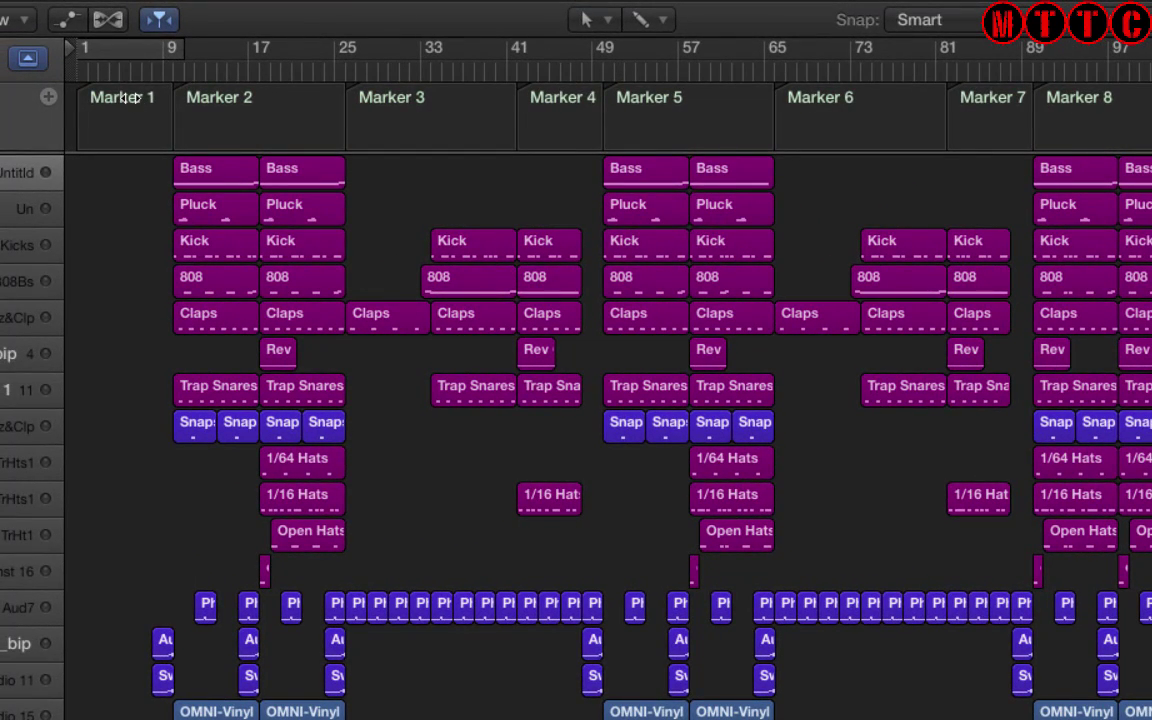
# Step: Rename the first two markers to '1. Intro' and '2. Intro Chorus'
pyautogui.click(131, 97)
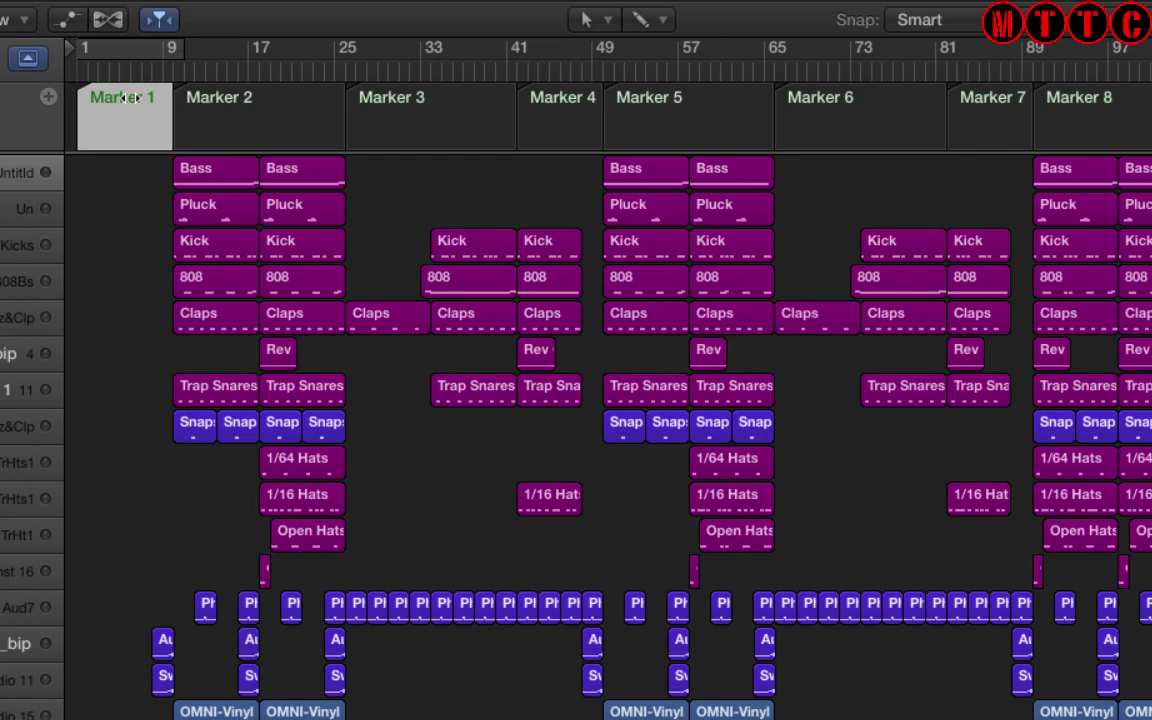
pyautogui.doubleClick(131, 97)
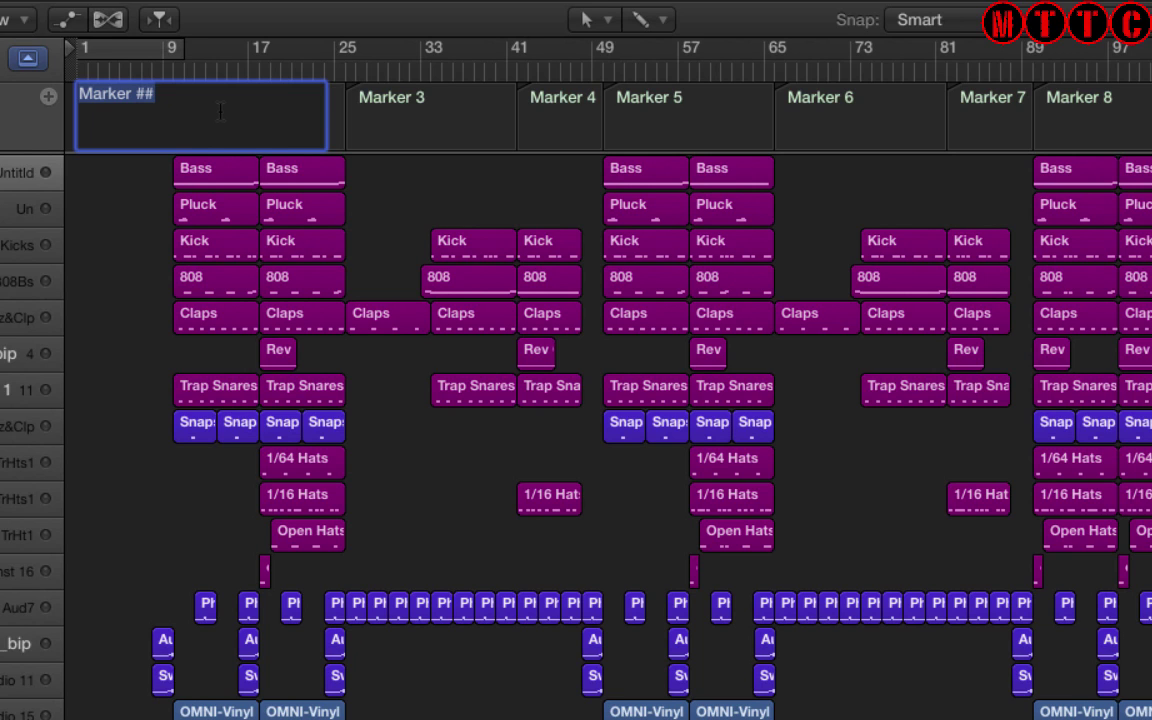
pyautogui.write('1')
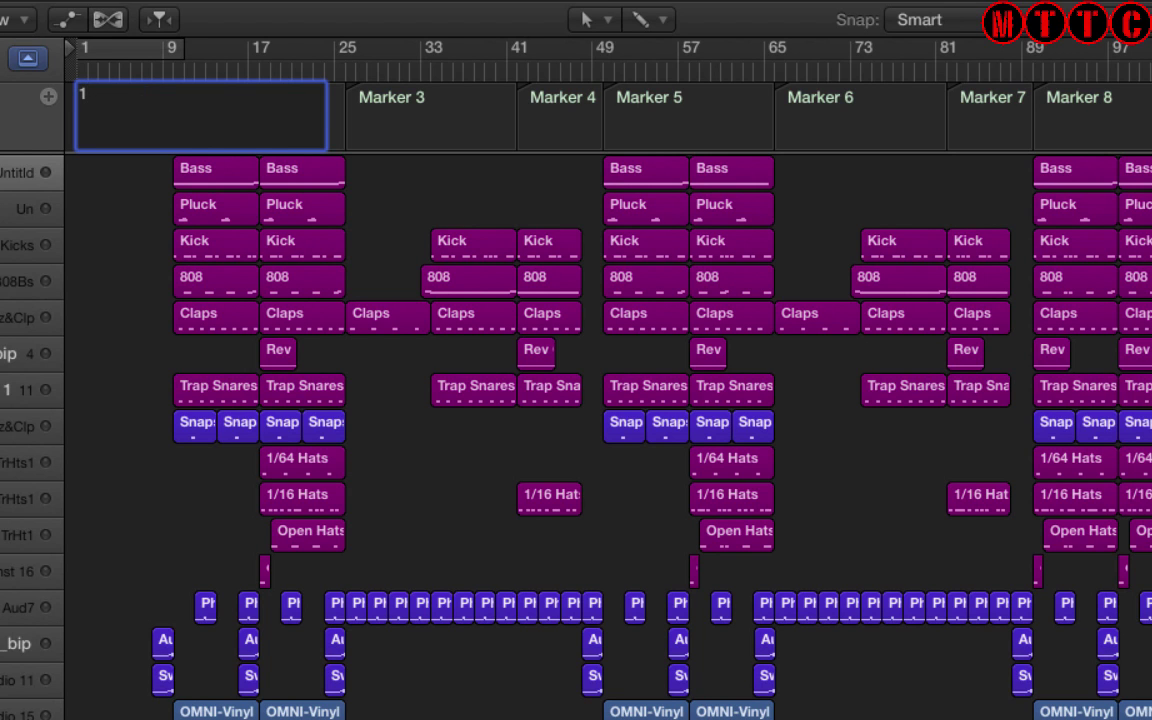
pyautogui.write('. Intro')
pyautogui.press('Return')
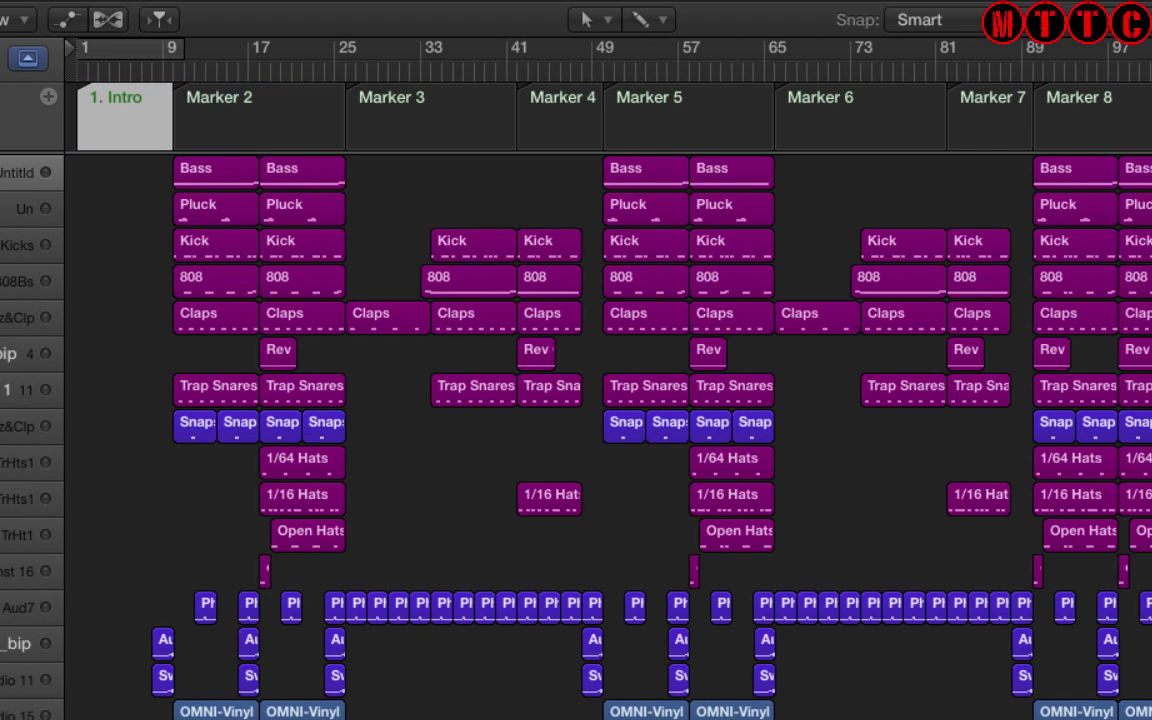
pyautogui.doubleClick(234, 100)
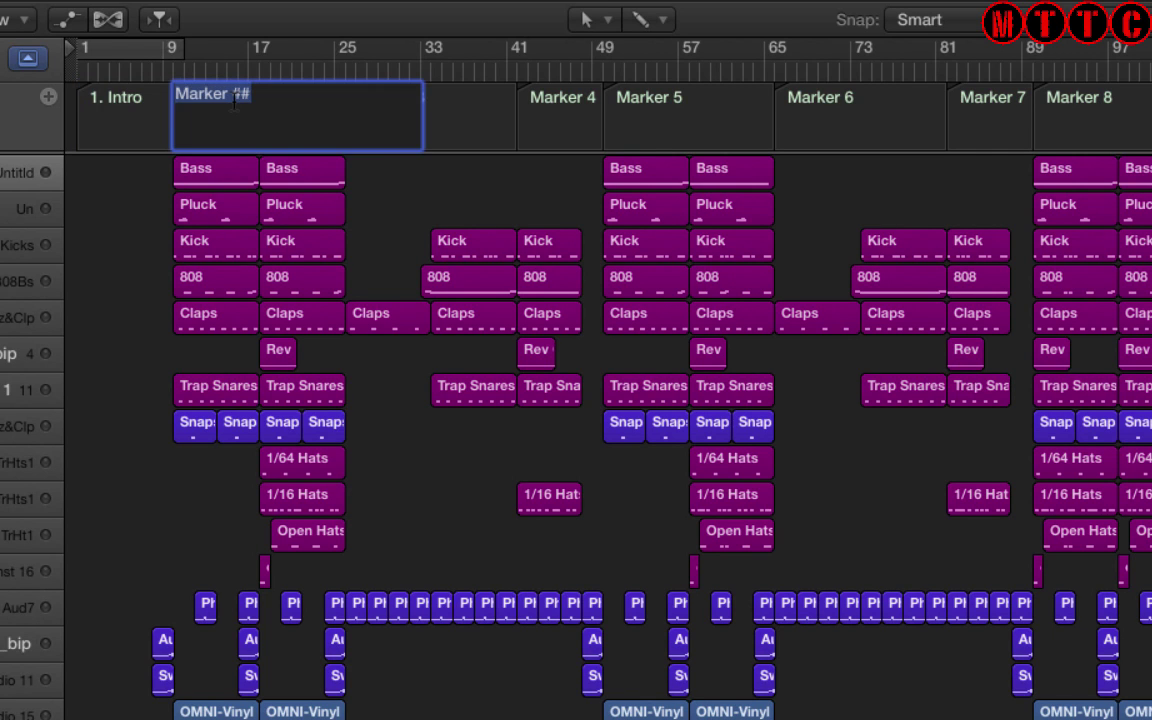
pyautogui.write('2')
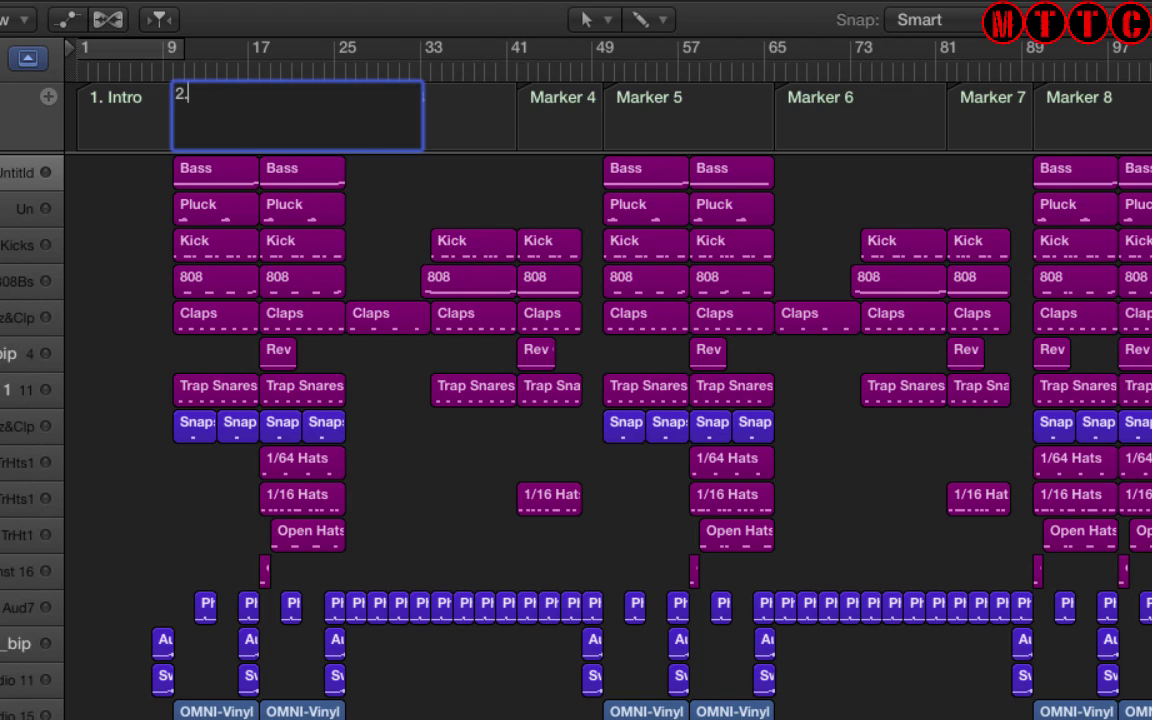
pyautogui.write('. Intro Chorus')
pyautogui.press('Return')
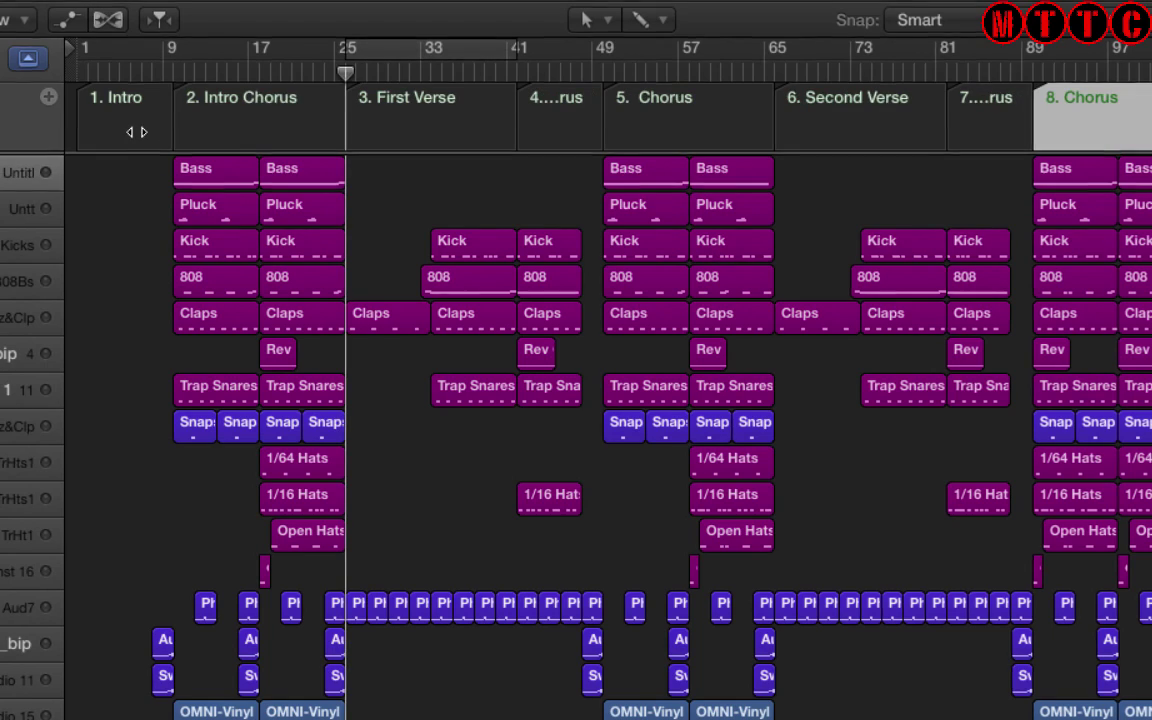
# Step: Select 1. Intro, then click through successive section markers to 8. Chorus
pyautogui.click(134, 129)
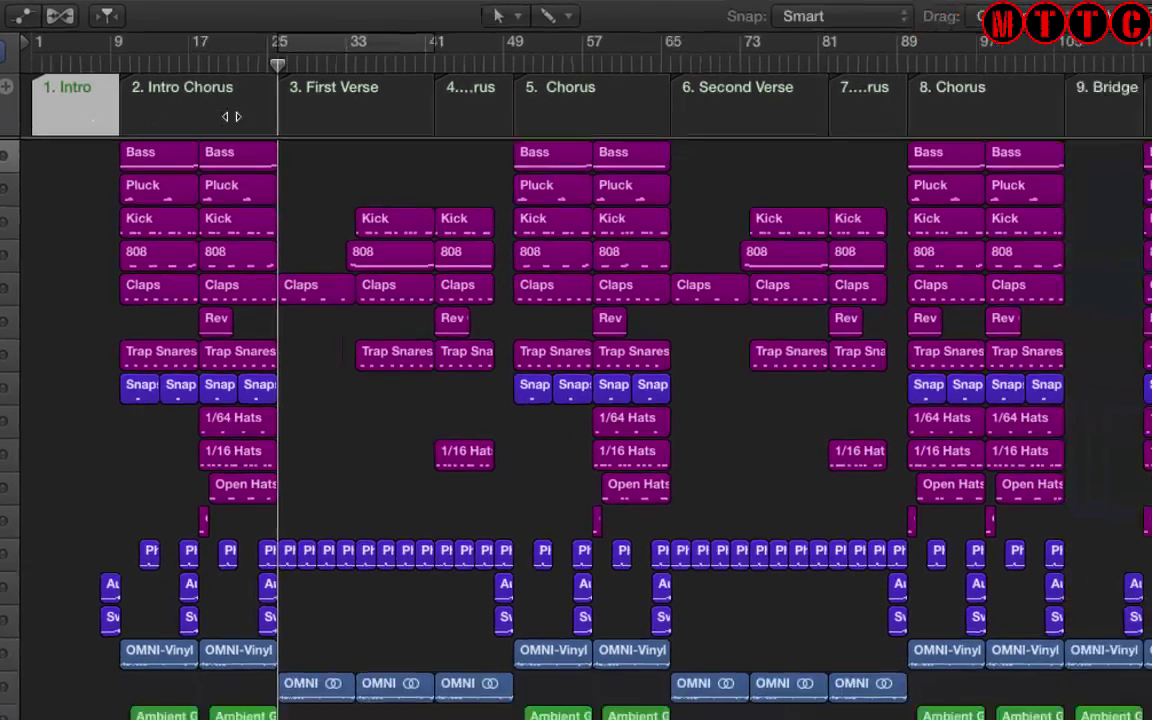
pyautogui.click(169, 105)
pyautogui.click(240, 95)
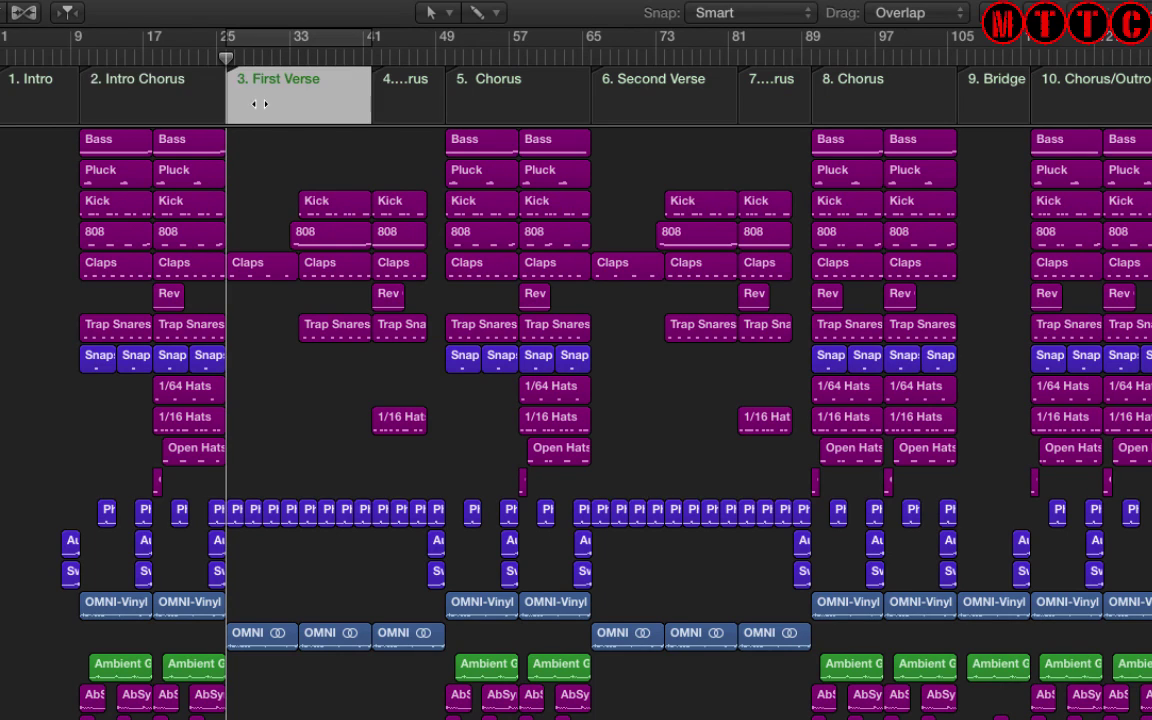
pyautogui.click(405, 98)
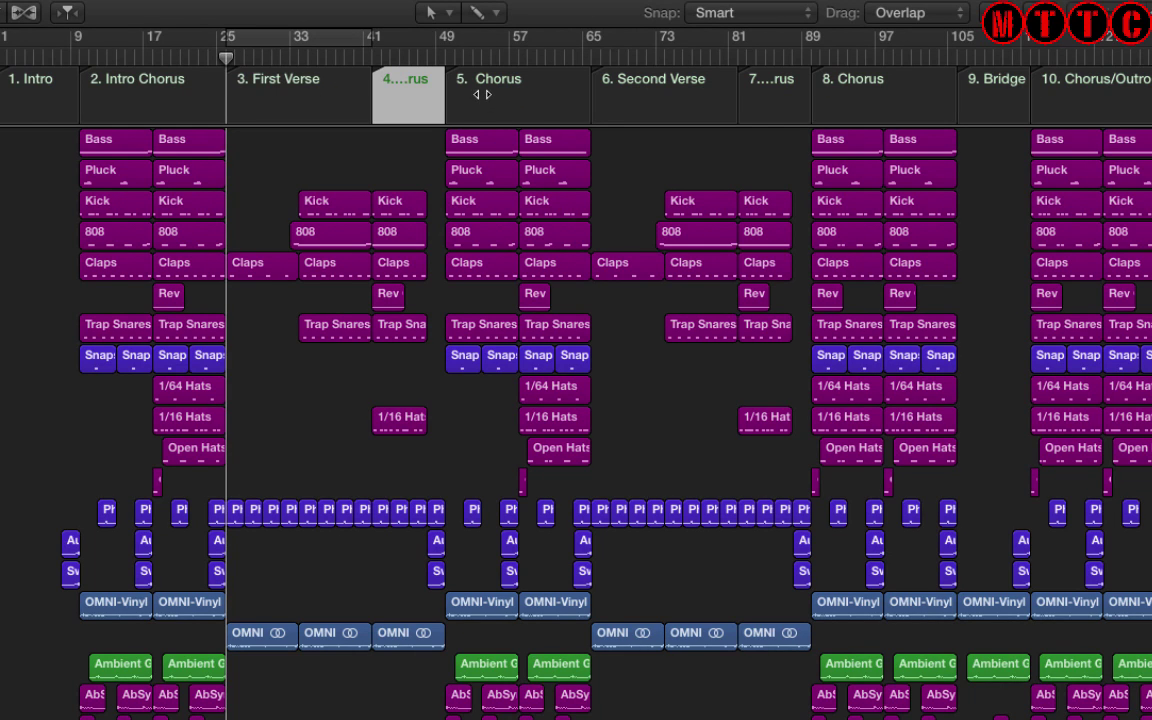
pyautogui.click(810, 95)
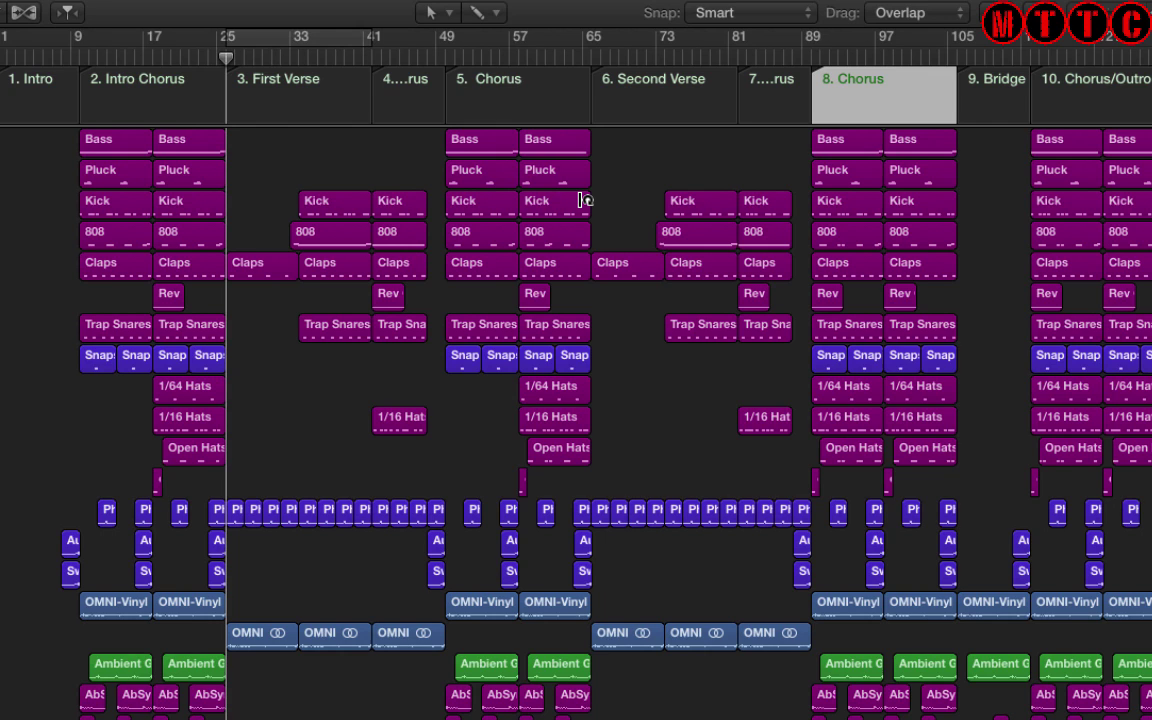
# Step: With the Color palette and Marker List, colour 2. Intro Chorus, 5. Chorus, 8. Chorus and 10. Chorus/Outro red
pyautogui.hotkey('alt', 'c')
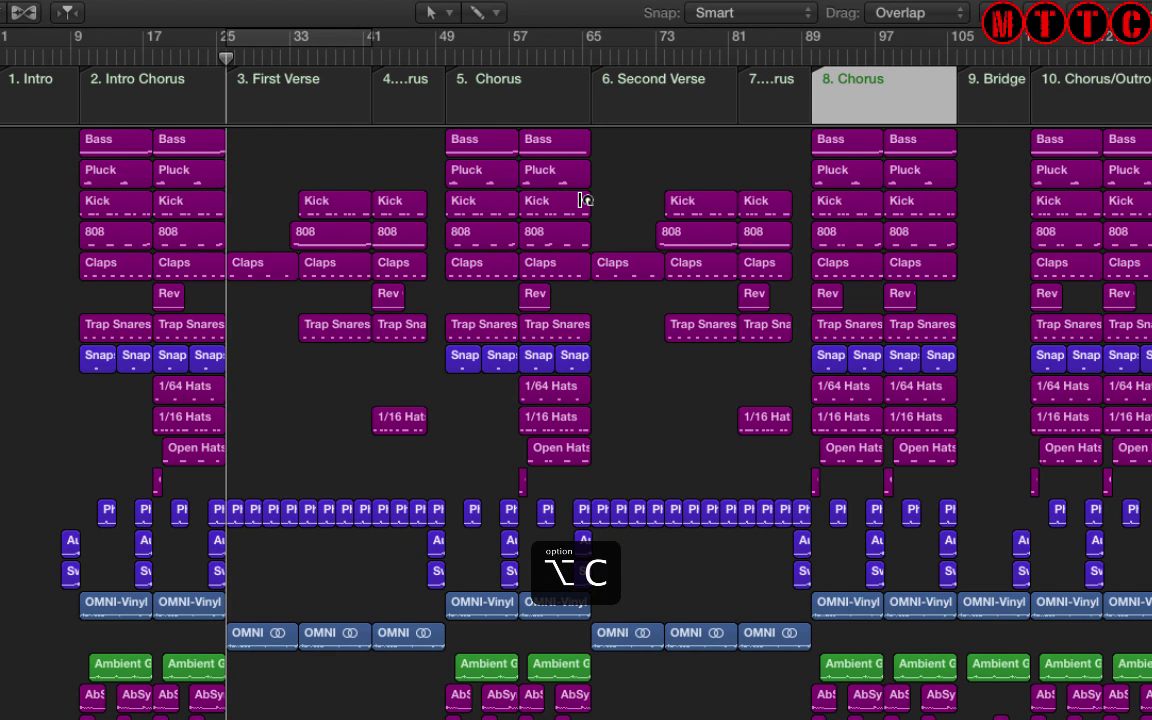
pyautogui.hotkey('alt', 'c')
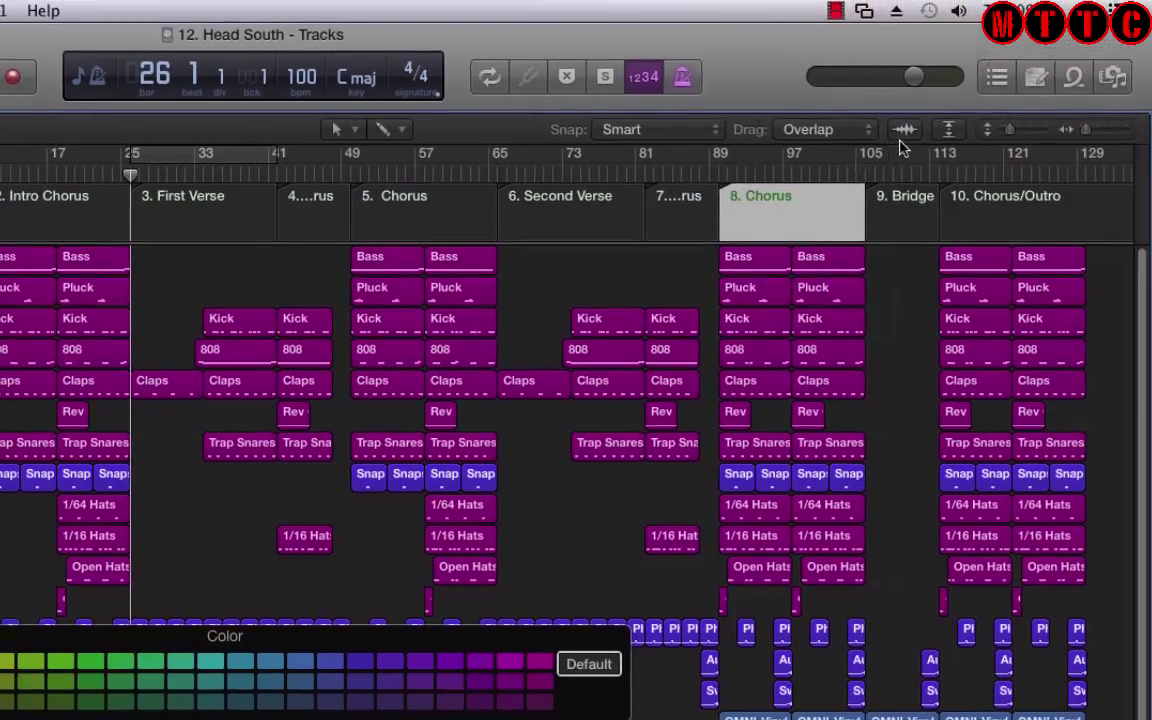
pyautogui.click(997, 80)
pyautogui.click(753, 135)
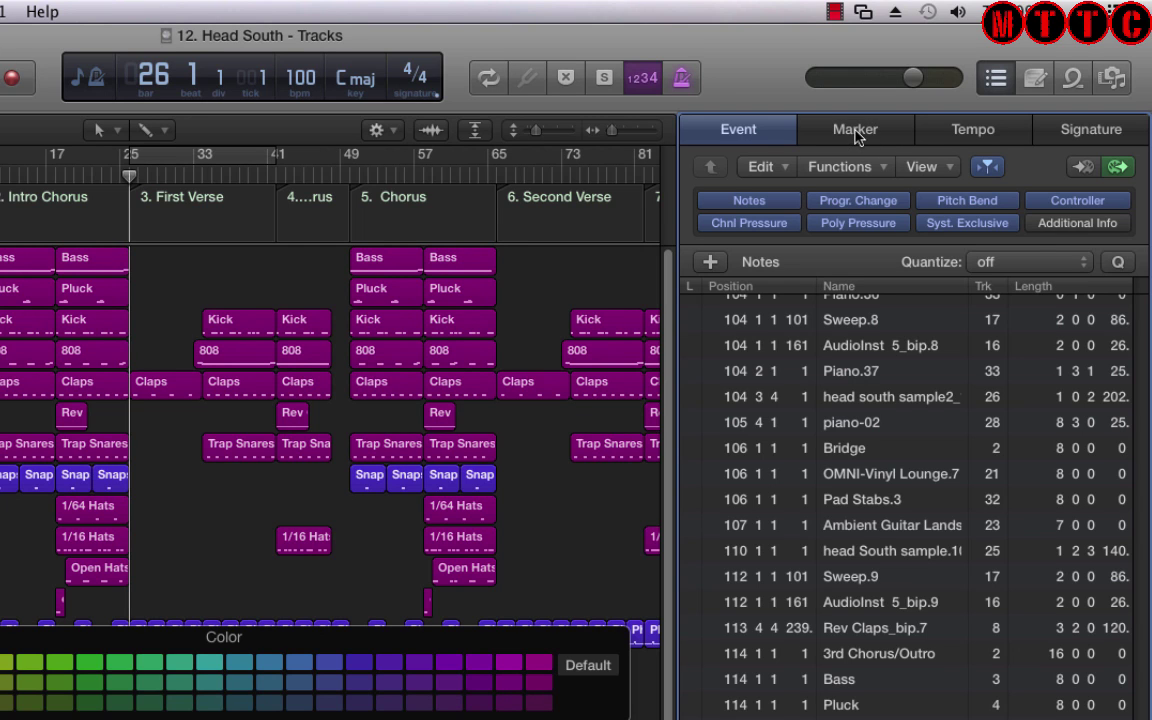
pyautogui.click(855, 132)
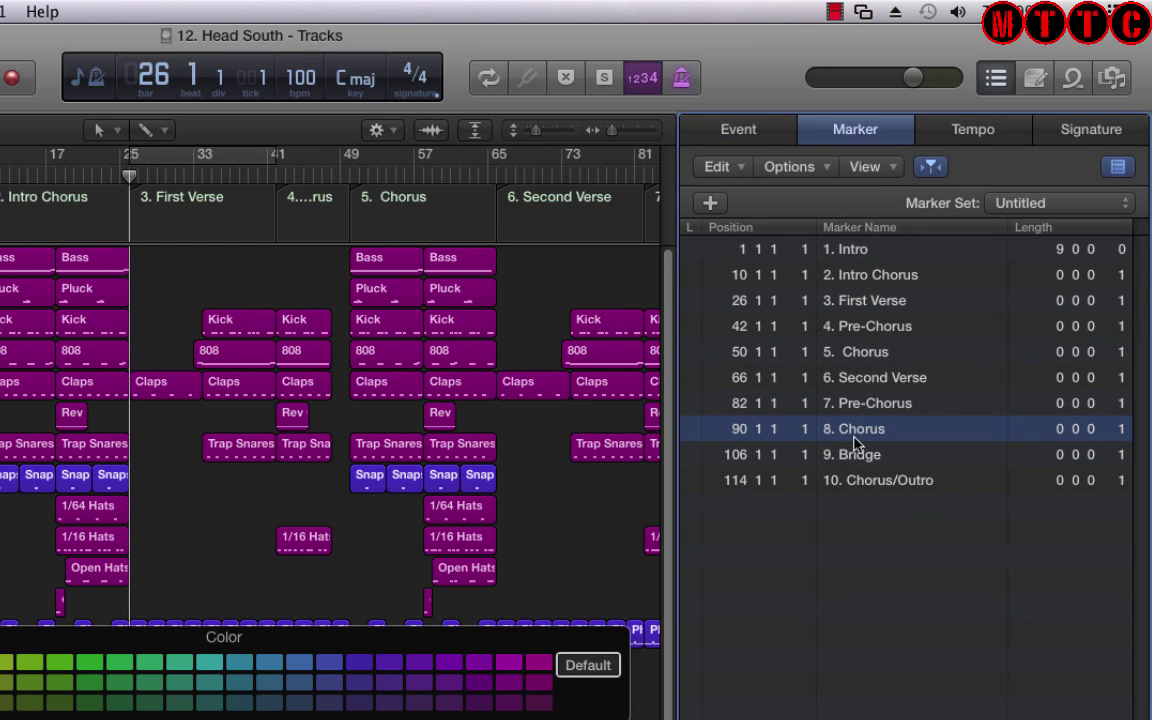
pyautogui.click(938, 278)
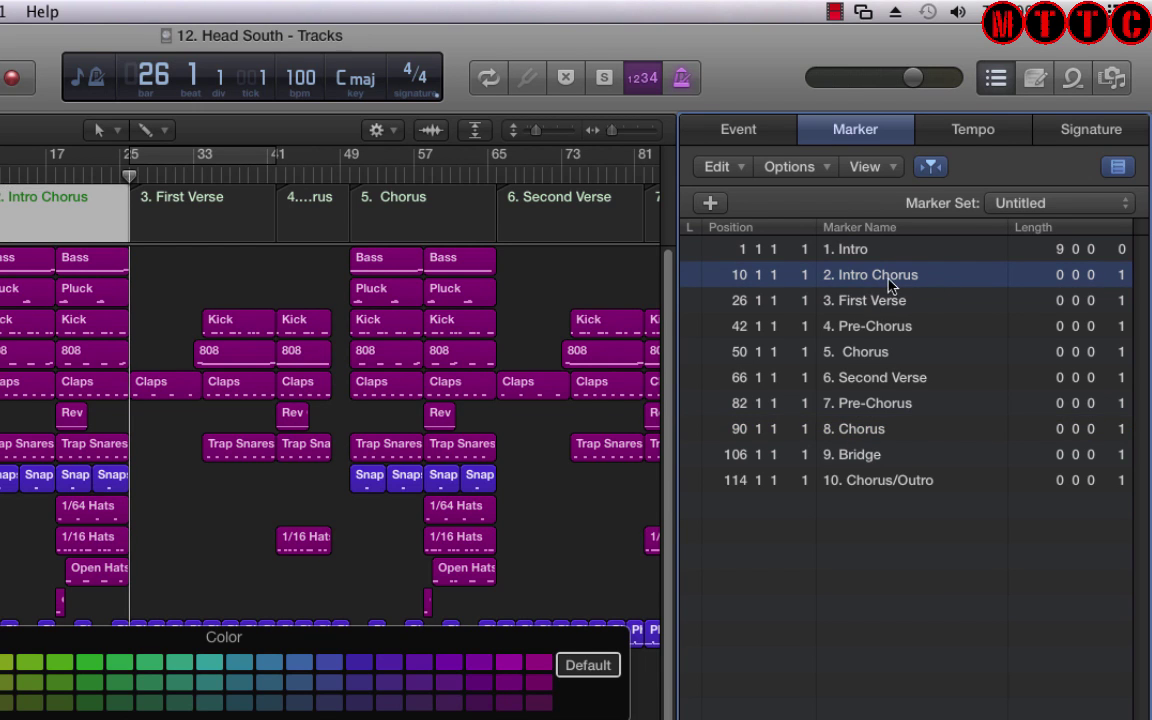
pyautogui.keyDown('super'); pyautogui.click(947, 286); pyautogui.keyUp('super')
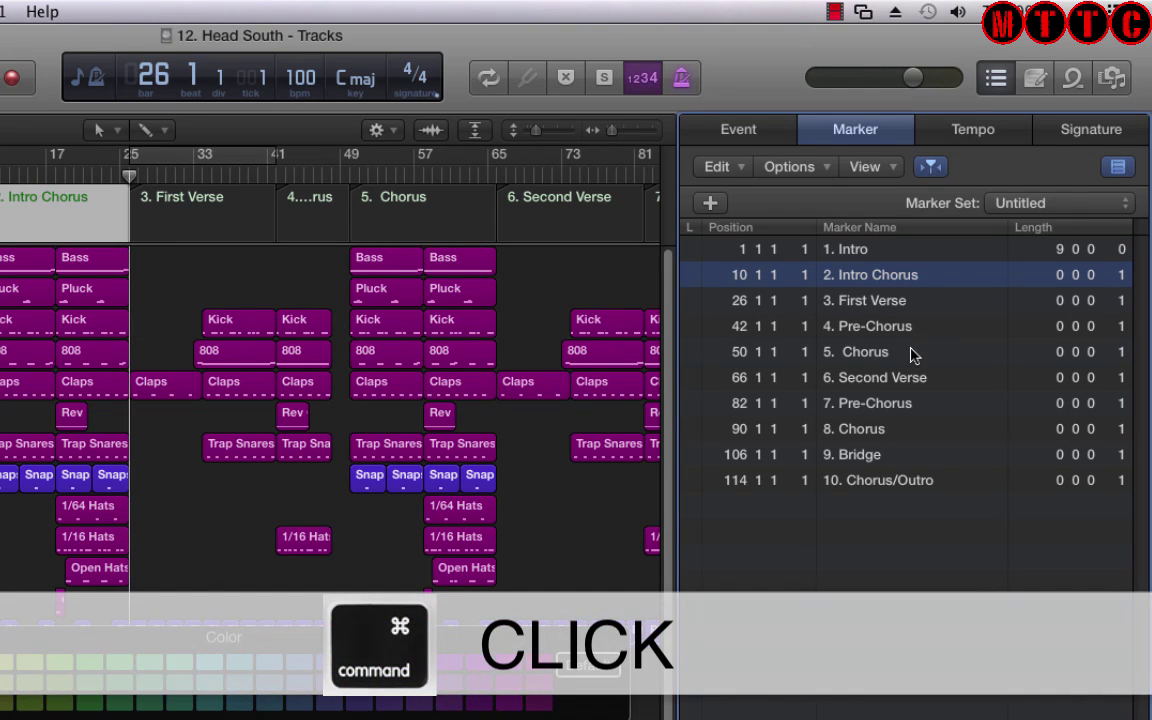
pyautogui.keyDown('super'); pyautogui.click(912, 357); pyautogui.keyUp('super')
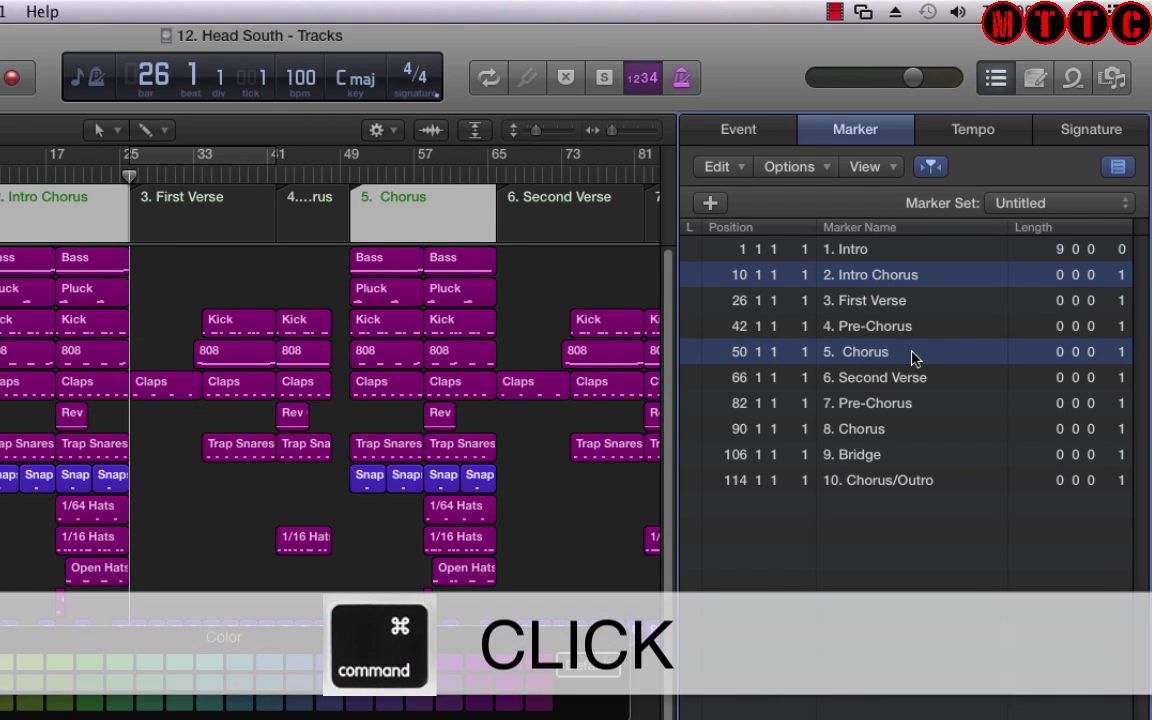
pyautogui.keyDown('super'); pyautogui.click(924, 430); pyautogui.keyUp('super')
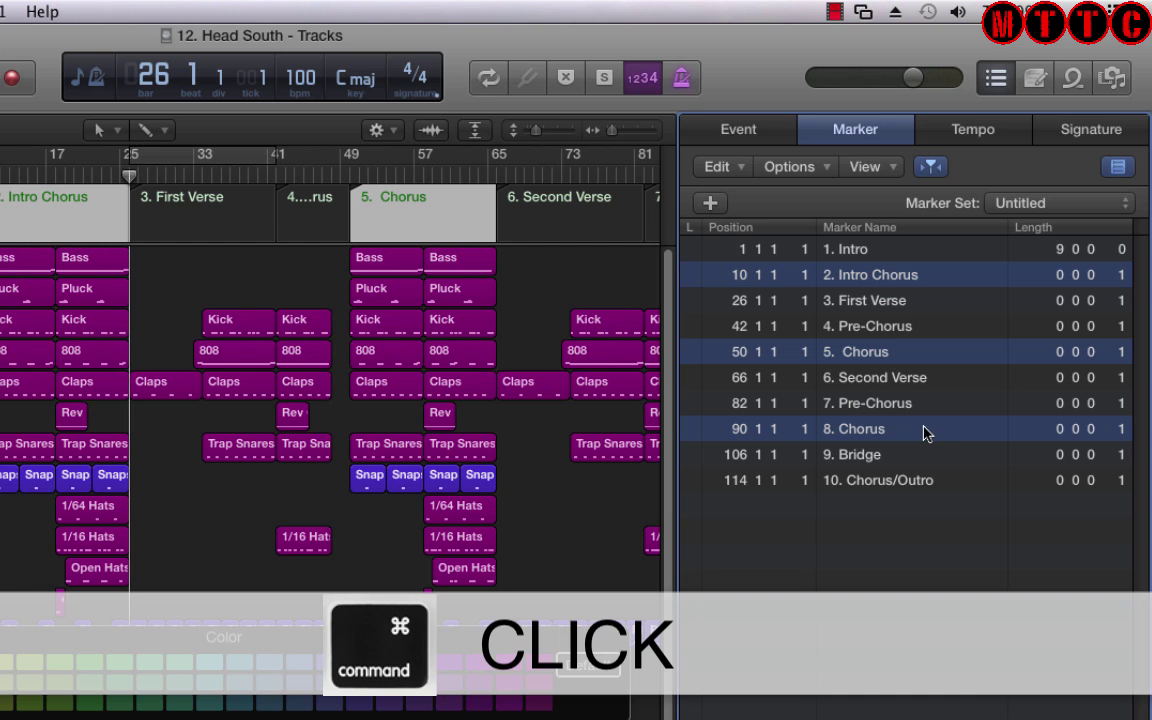
pyautogui.keyDown('super'); pyautogui.click(951, 483); pyautogui.keyUp('super')
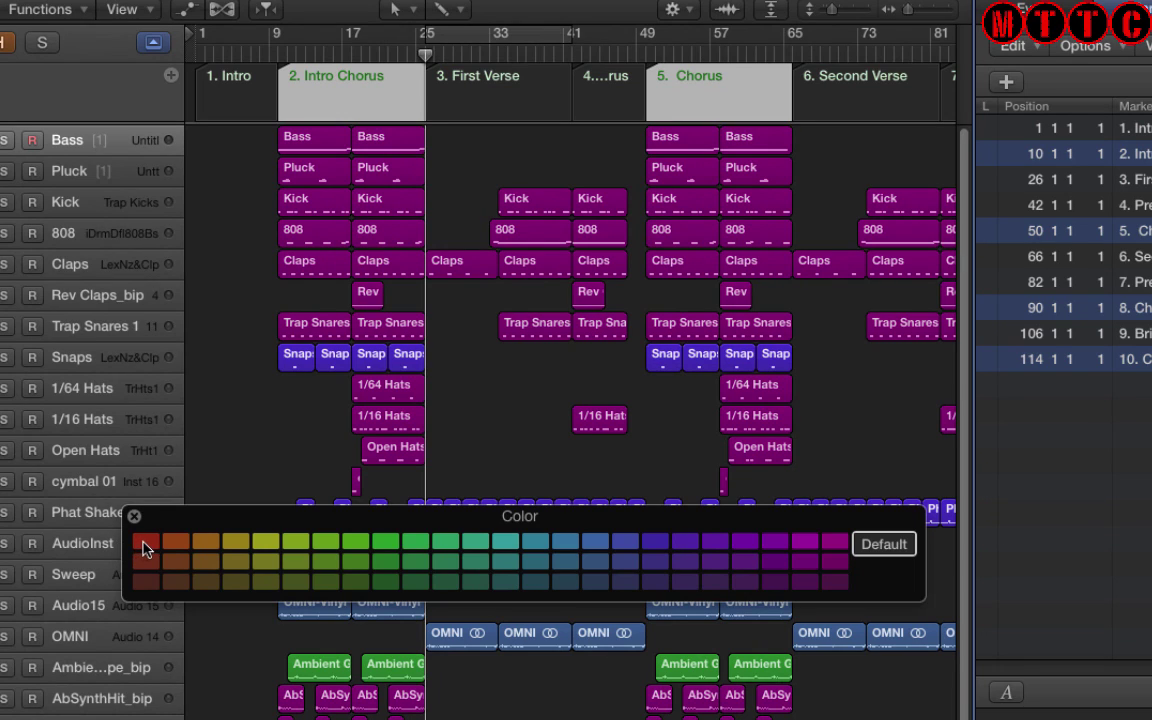
pyautogui.click(144, 544)
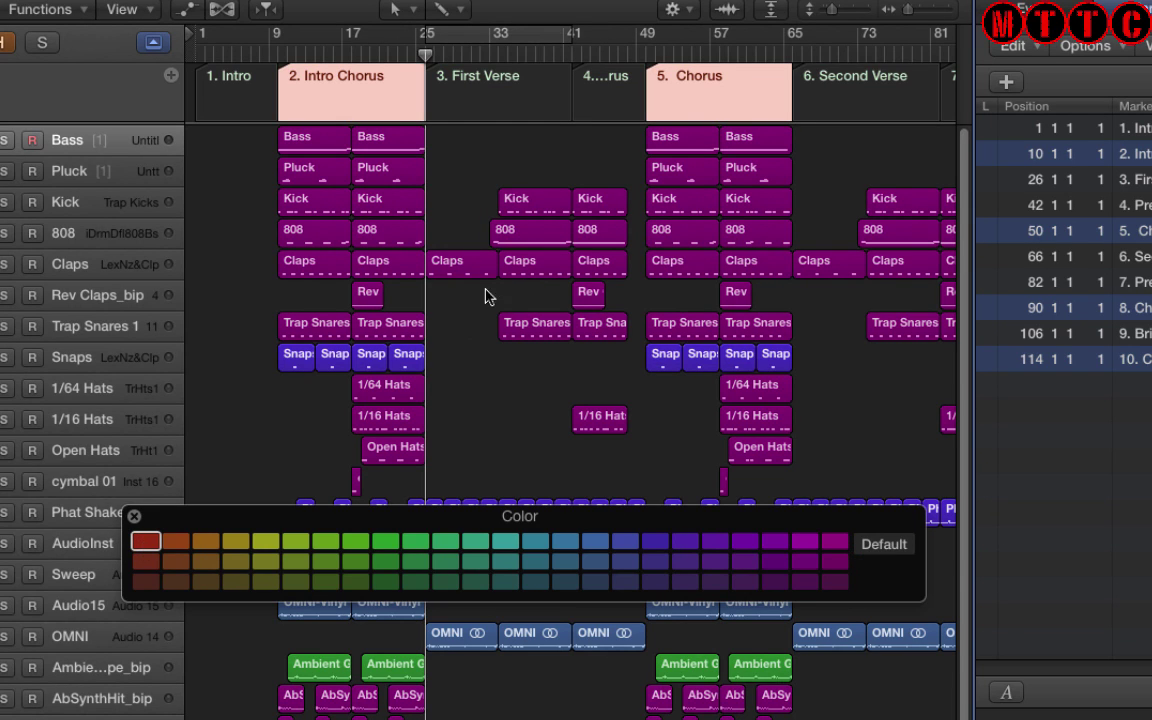
# Step: Colour the 1. Intro marker dark magenta
pyautogui.click(459, 200)
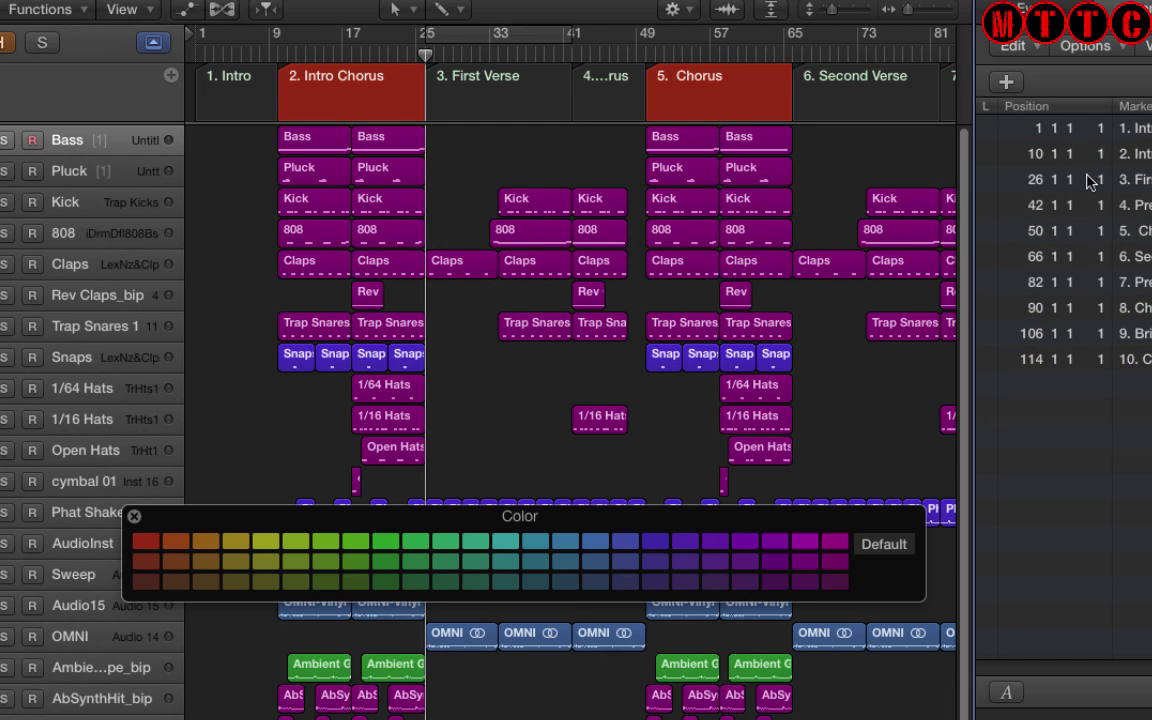
pyautogui.click(235, 92)
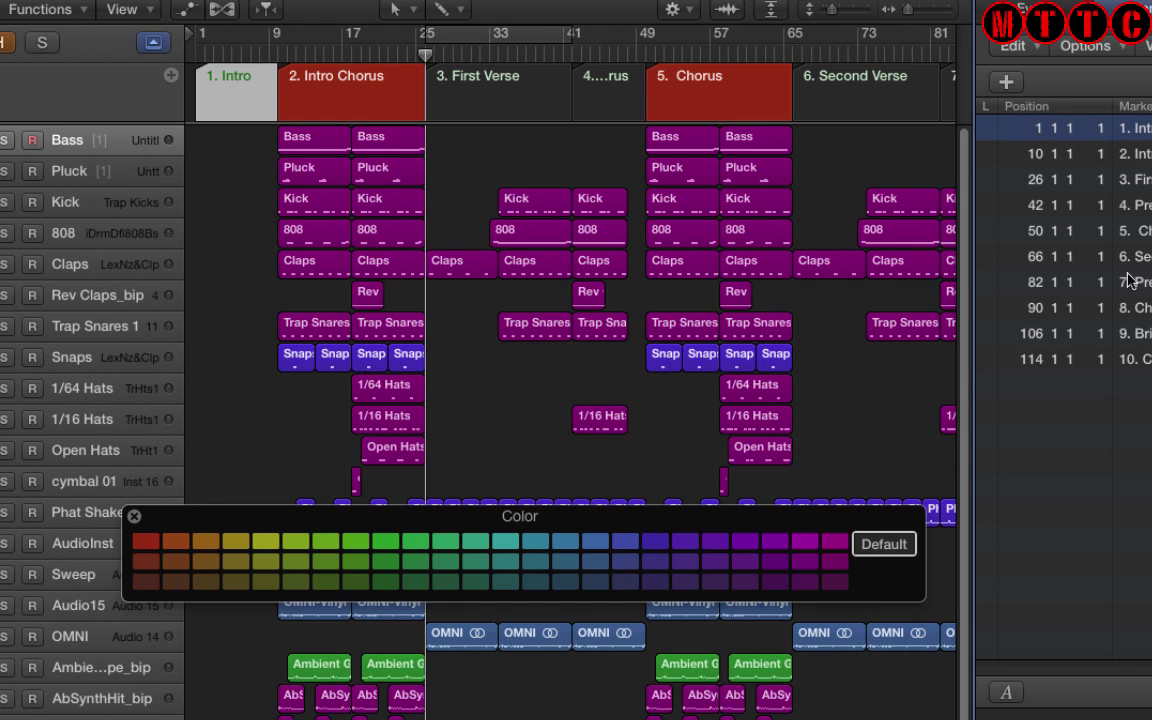
pyautogui.click(838, 588)
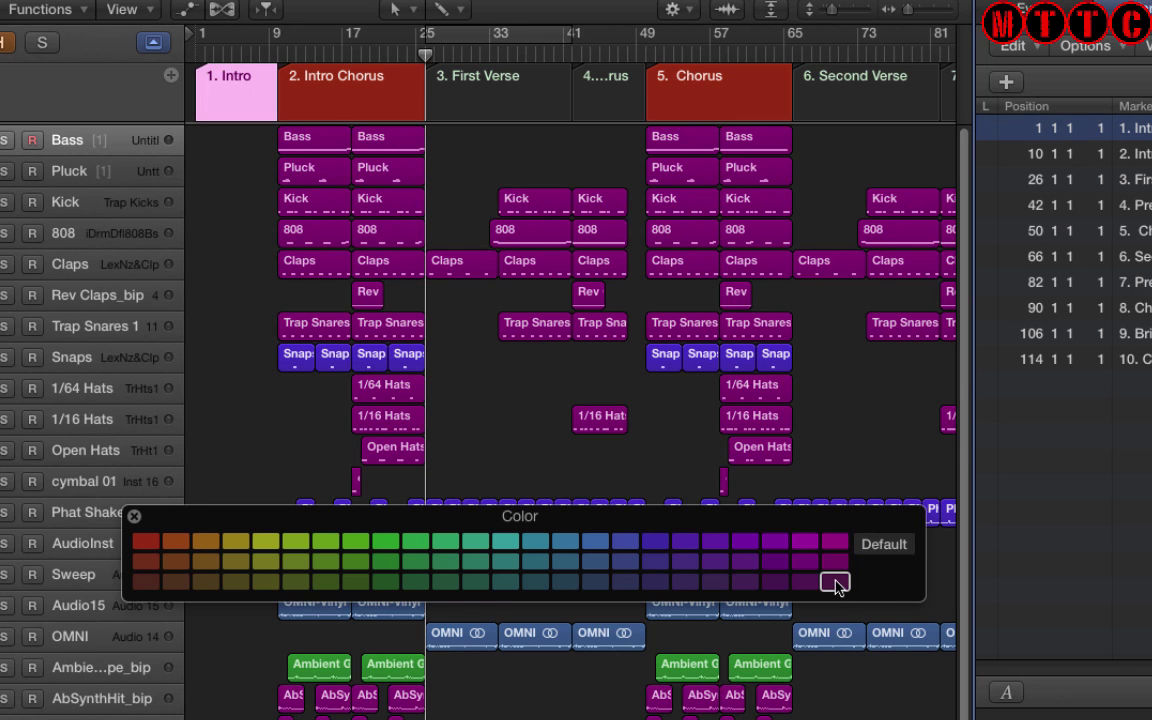
# Step: Colour the 3. First Verse and 6. Second Verse markers blue
pyautogui.click(534, 130)
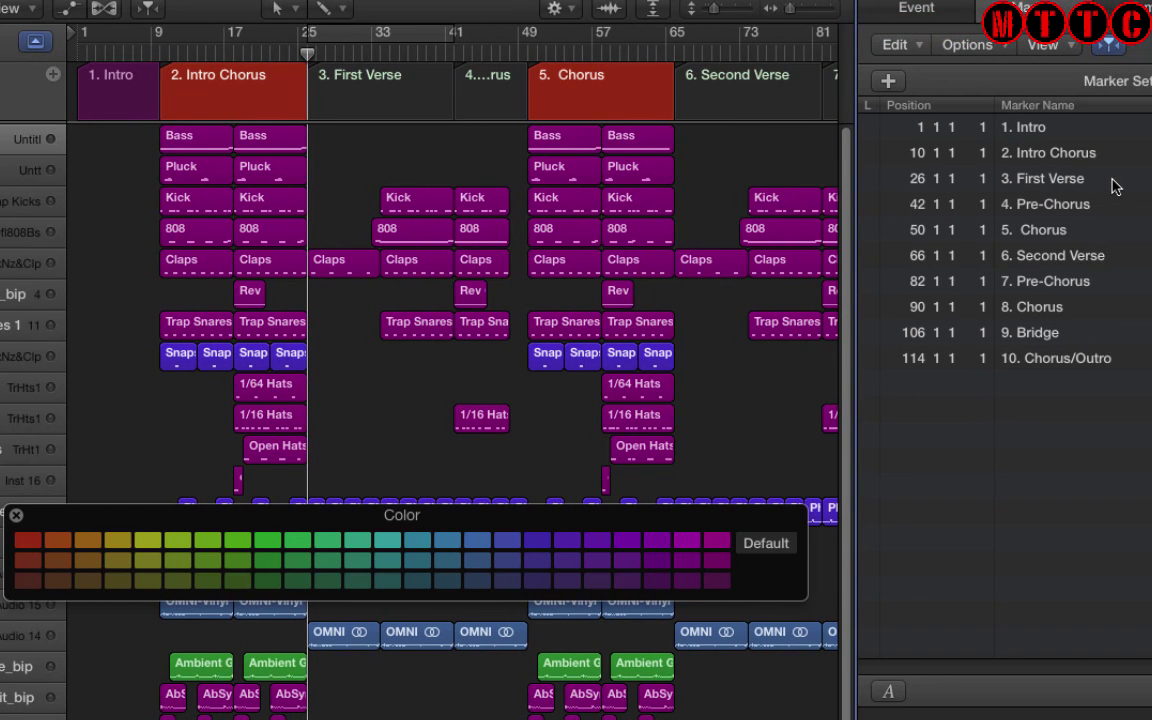
pyautogui.click(1117, 184)
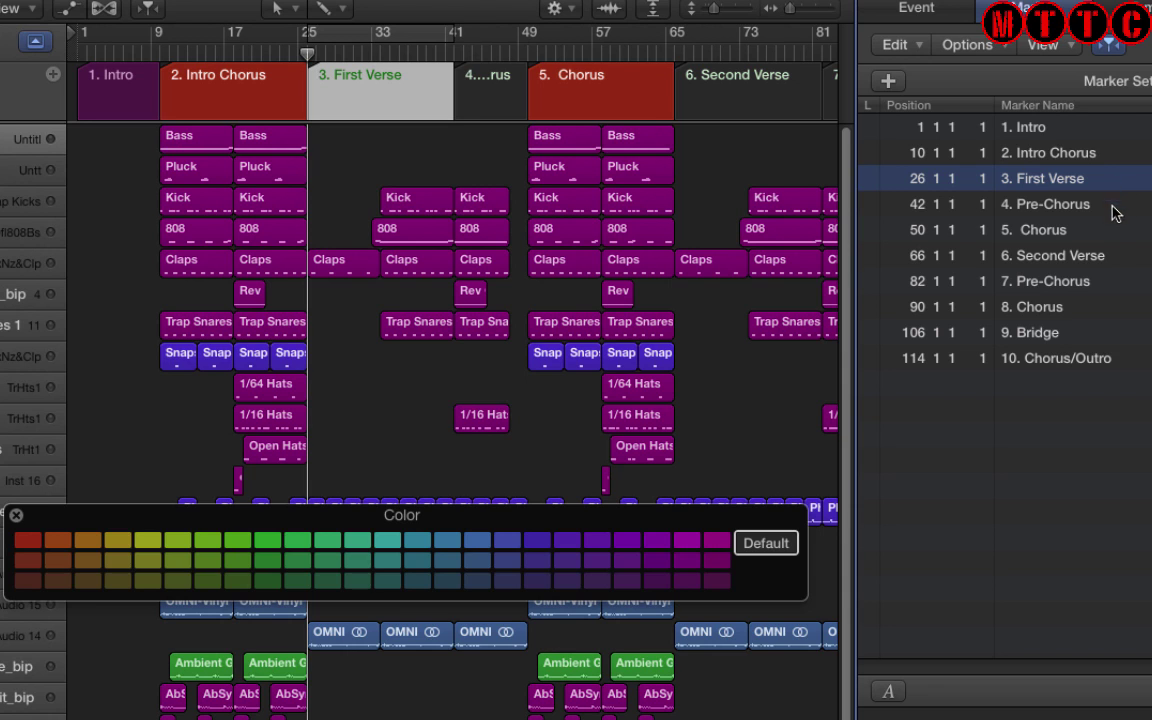
pyautogui.keyDown('super'); pyautogui.click(1140, 255); pyautogui.keyUp('super')
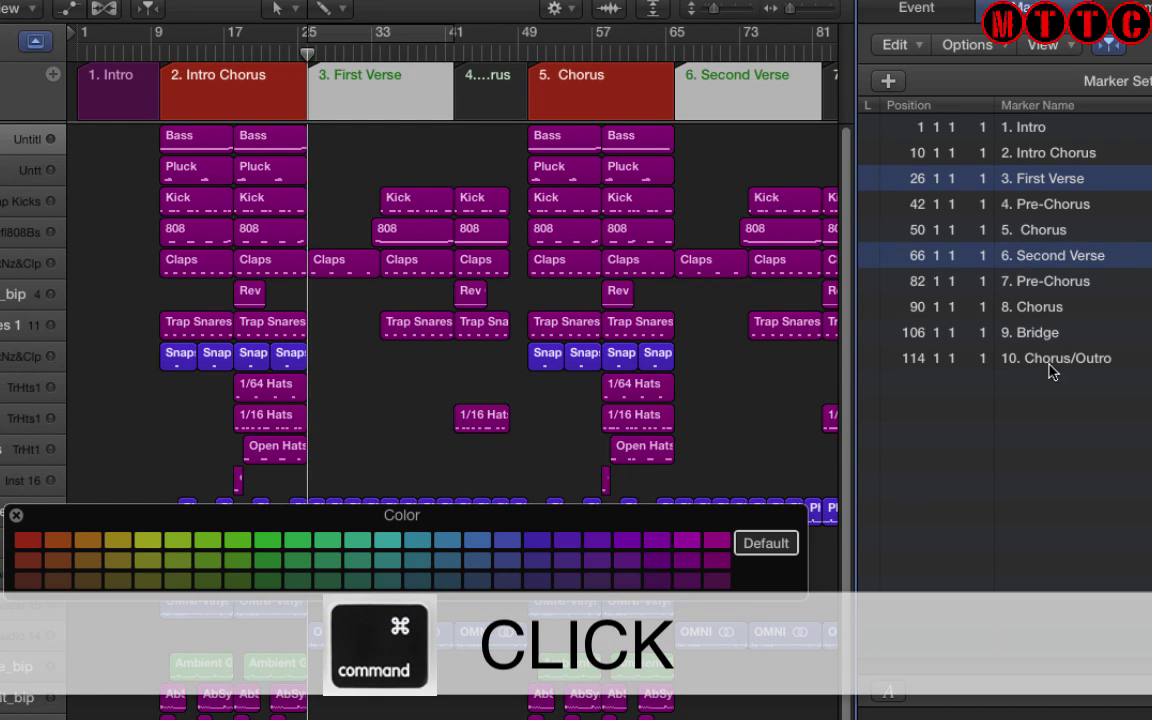
pyautogui.click(478, 540)
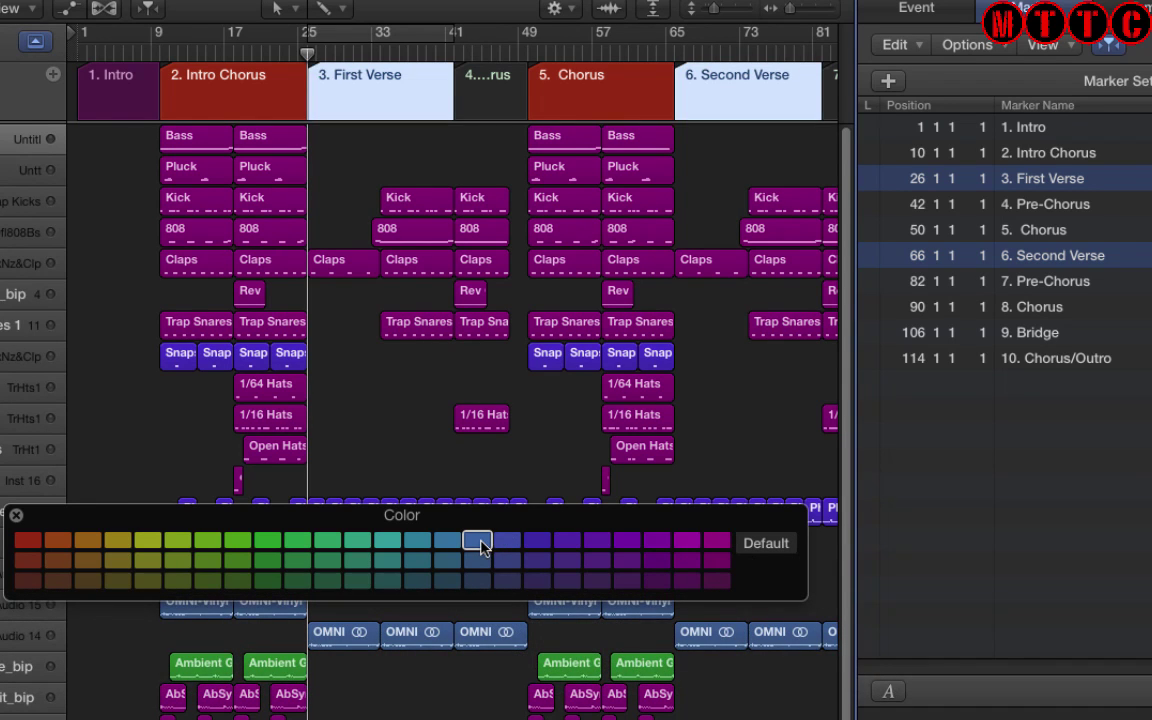
pyautogui.click(770, 418)
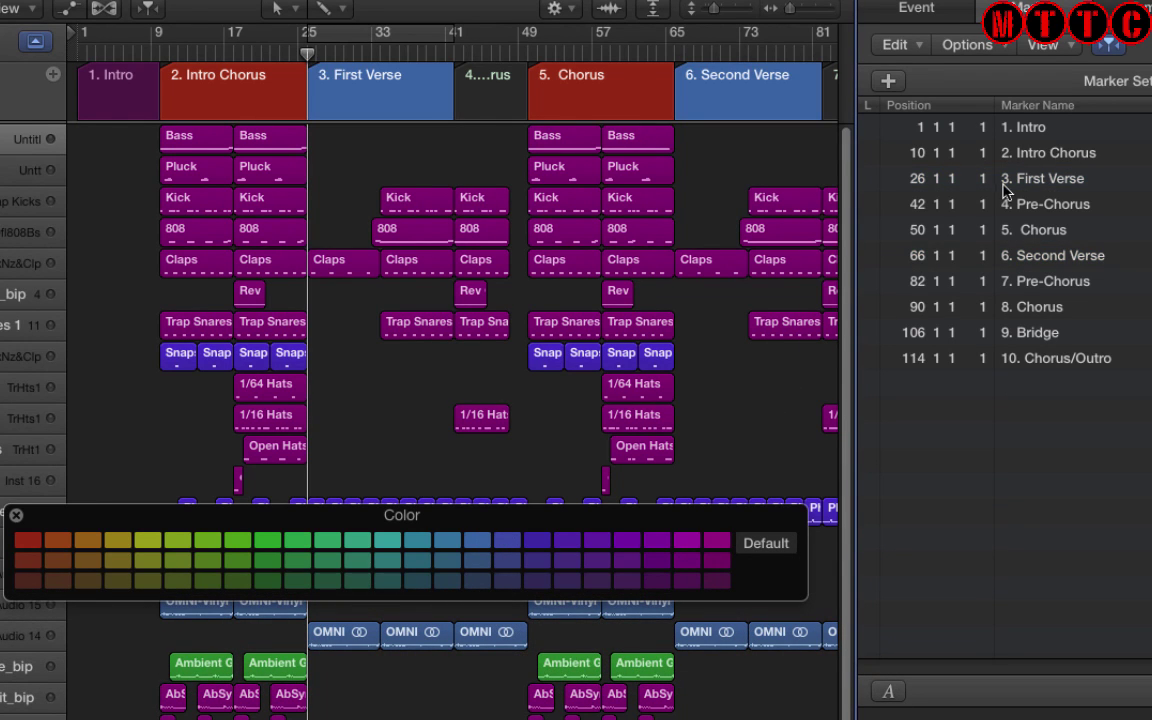
# Step: Colour the 4. and 7. Pre-Chorus markers dark brown and 9. Bridge dark blue
pyautogui.keyDown('super'); pyautogui.click(1105, 157); pyautogui.keyUp('super')
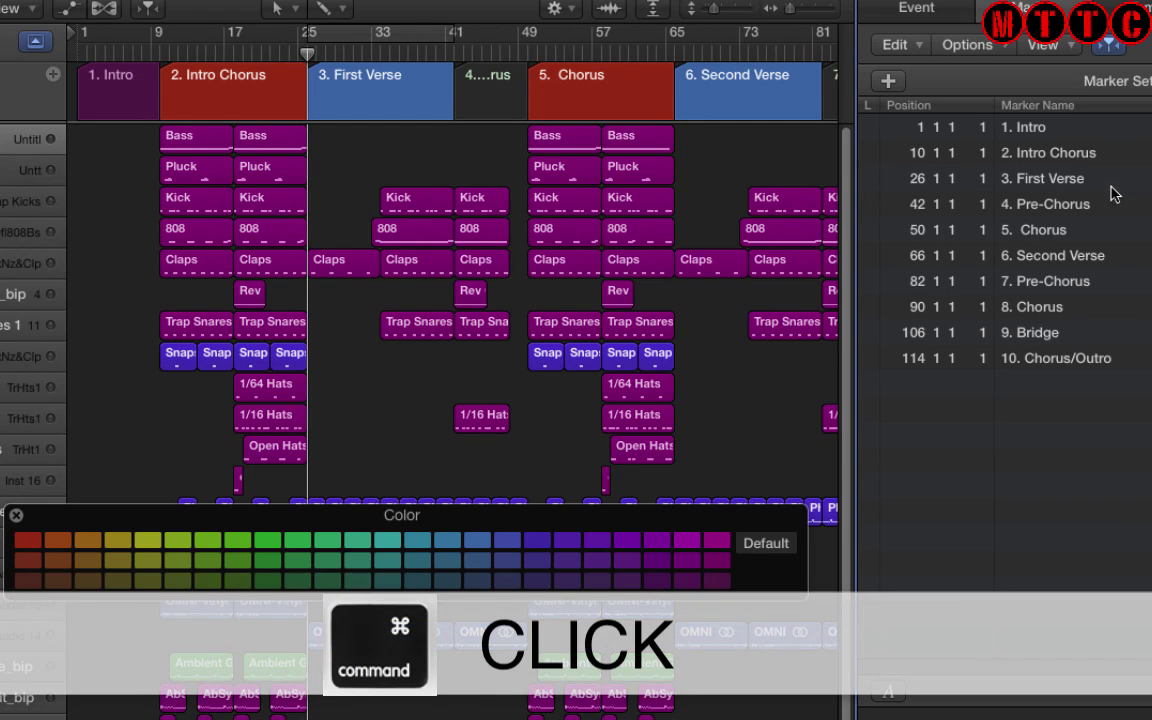
pyautogui.keyDown('super'); pyautogui.click(1120, 203); pyautogui.keyUp('super')
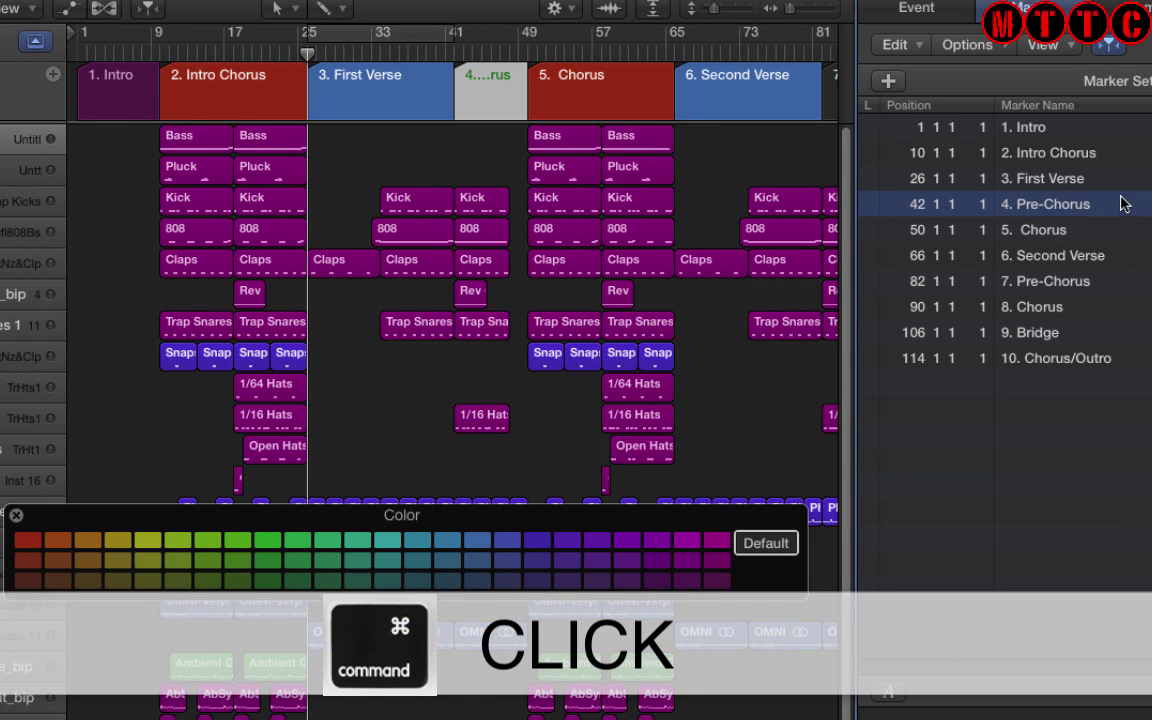
pyautogui.keyDown('super'); pyautogui.click(1120, 283); pyautogui.keyUp('super')
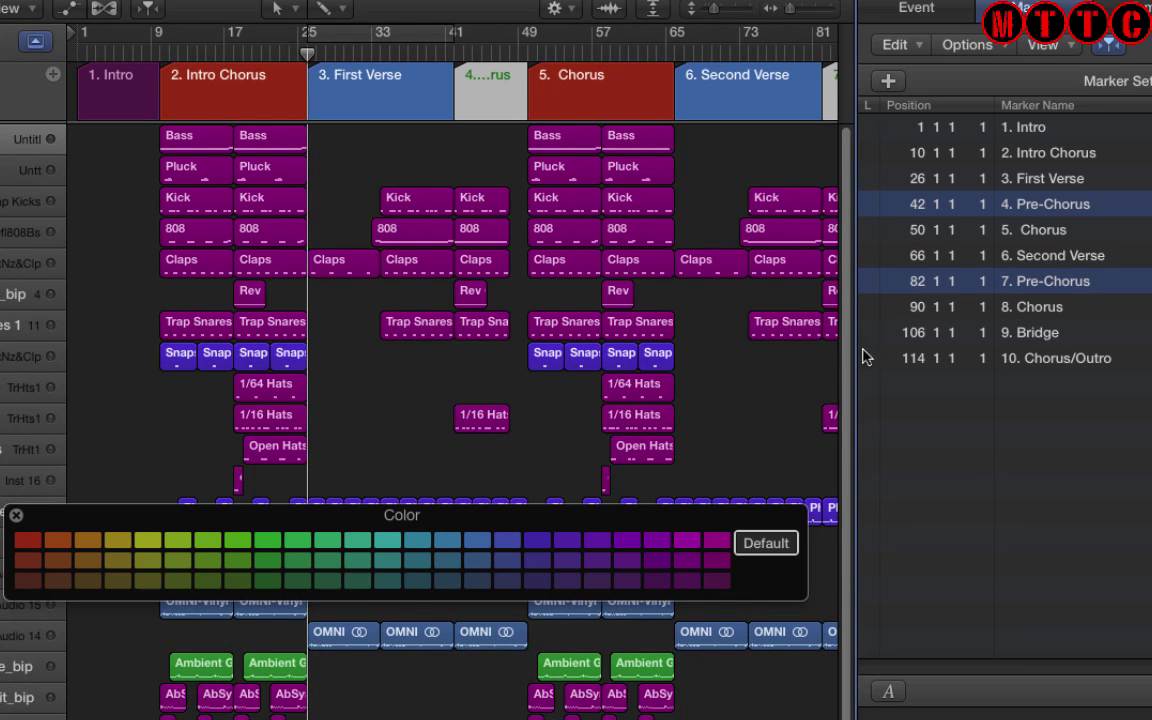
pyautogui.click(85, 581)
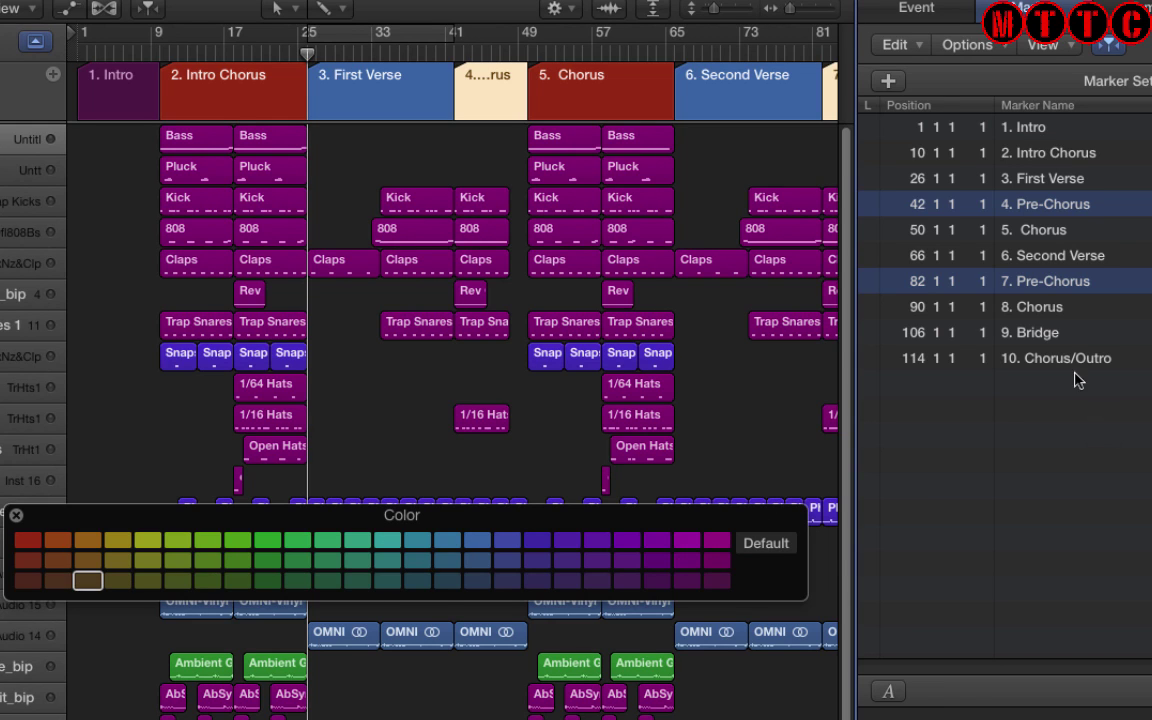
pyautogui.click(1080, 336)
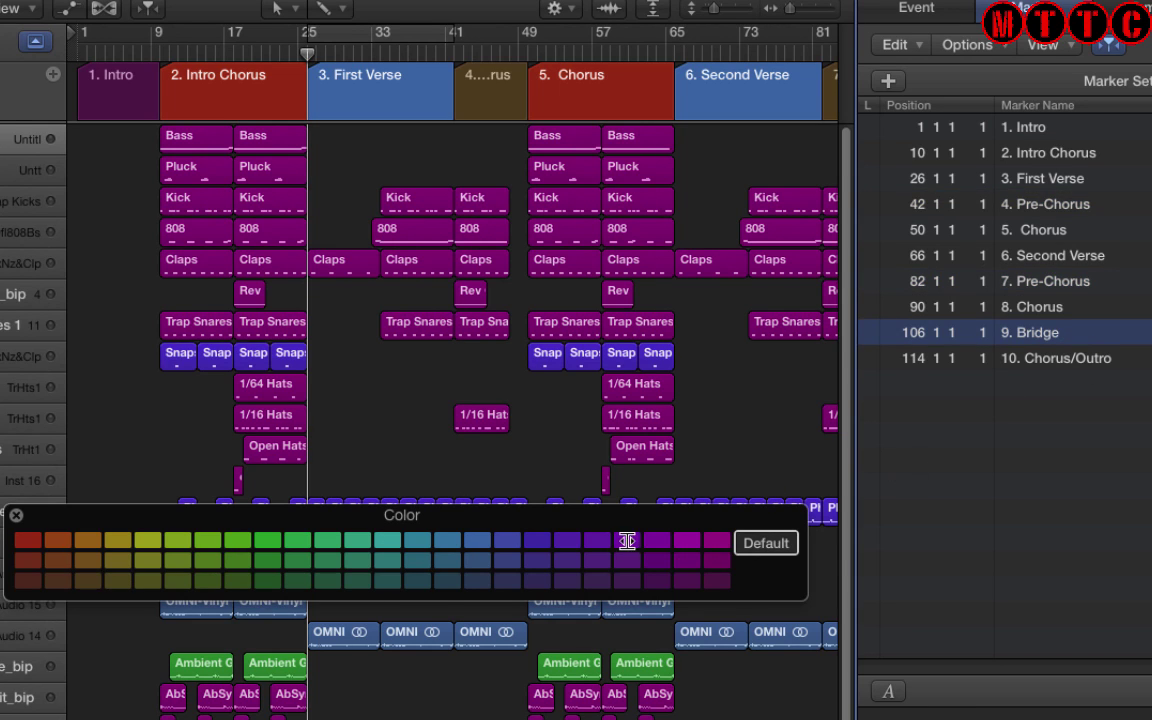
pyautogui.click(505, 579)
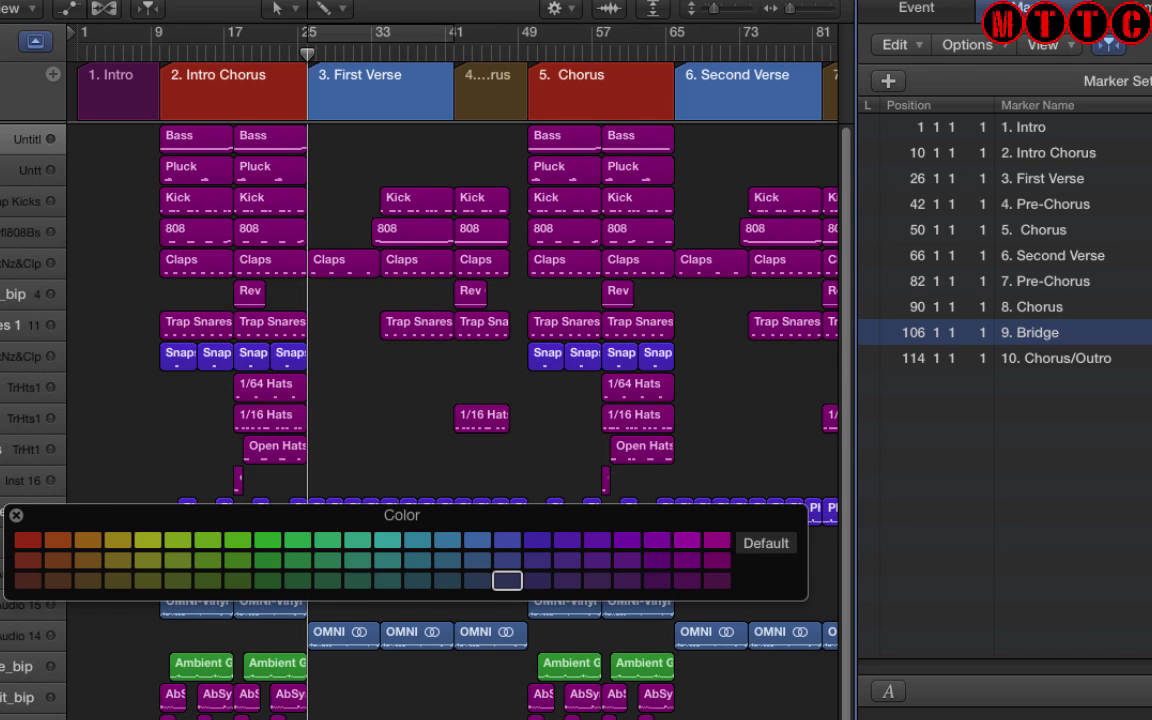
# Step: Hide the Marker List, test-move the First Verse marker, and return it to bar 25
pyautogui.press('d')
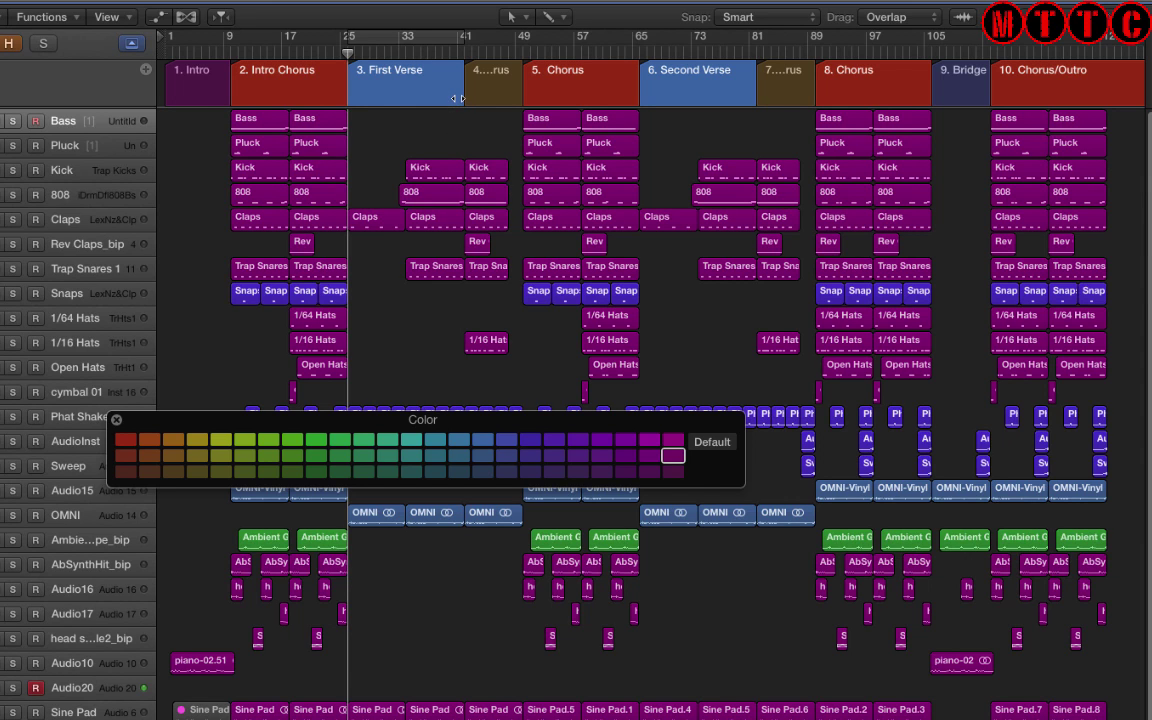
pyautogui.moveTo(457, 98); pyautogui.dragTo(444, 98)
pyautogui.moveTo(386, 59)
pyautogui.mouseDown()
pyautogui.moveTo(411, 81)
pyautogui.moveTo(431, 79)
pyautogui.moveTo(358, 80)
pyautogui.mouseUp()
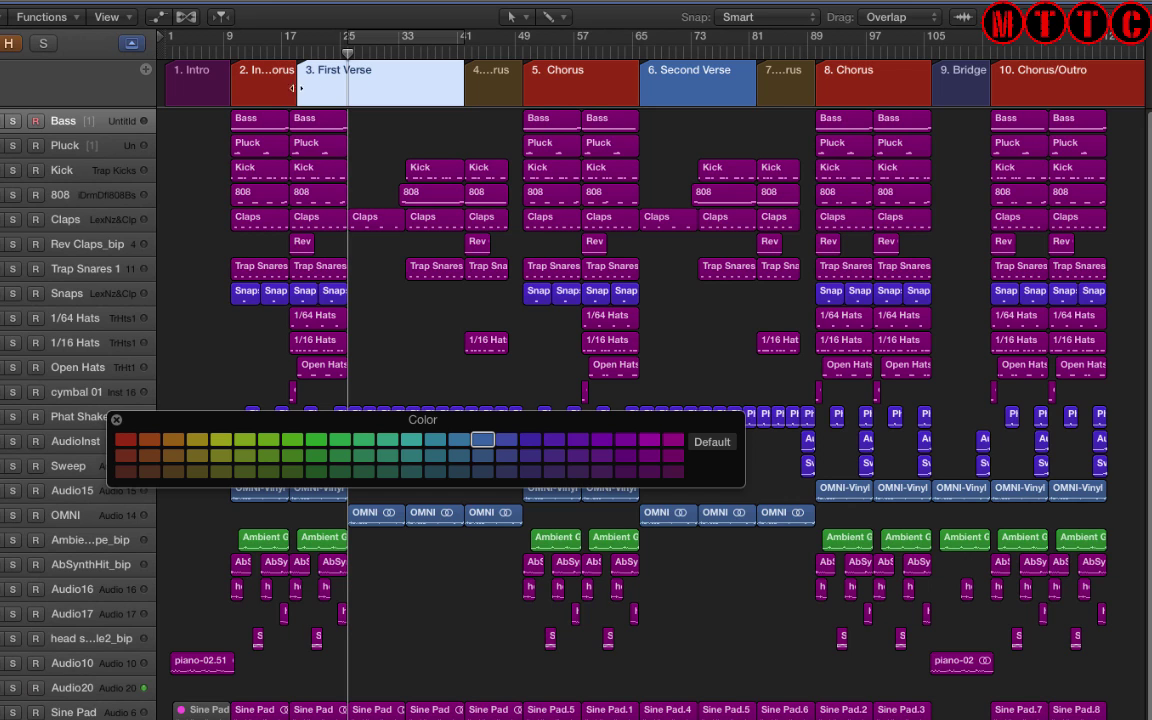
pyautogui.moveTo(308, 90); pyautogui.dragTo(350, 94)
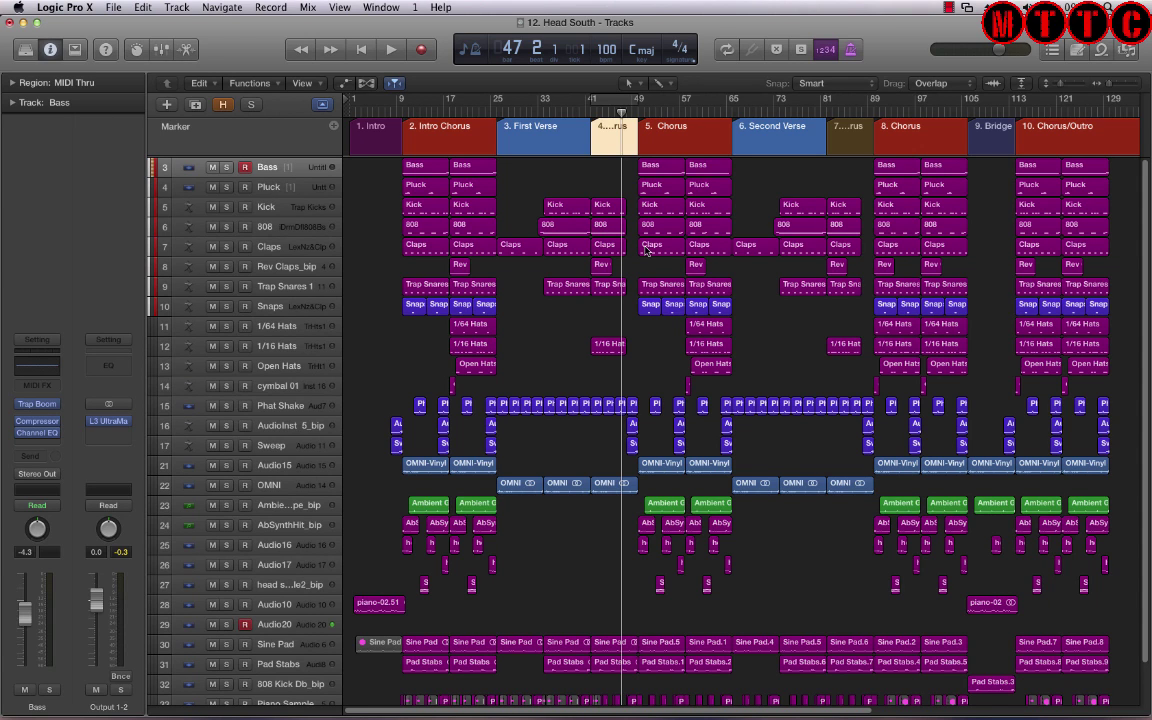
# Step: Play from the song start and hop forward marker by marker to 5. Chorus
pyautogui.press('Return')
pyautogui.press('space')
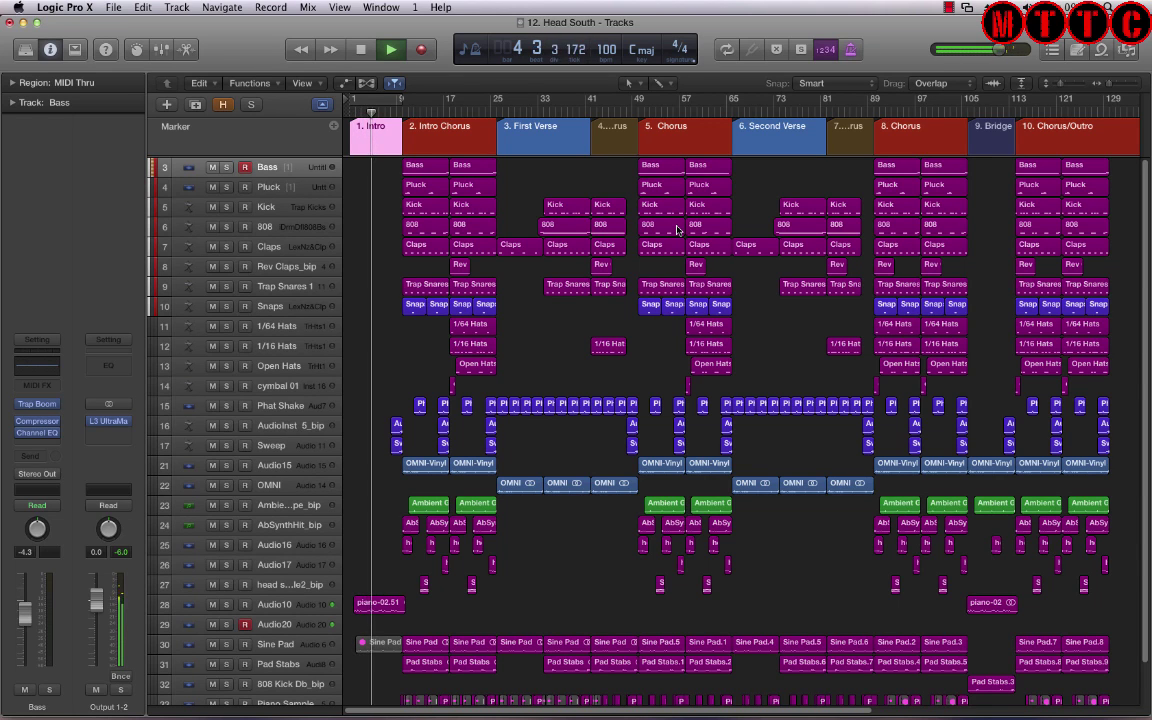
pyautogui.hotkey('alt', '.')
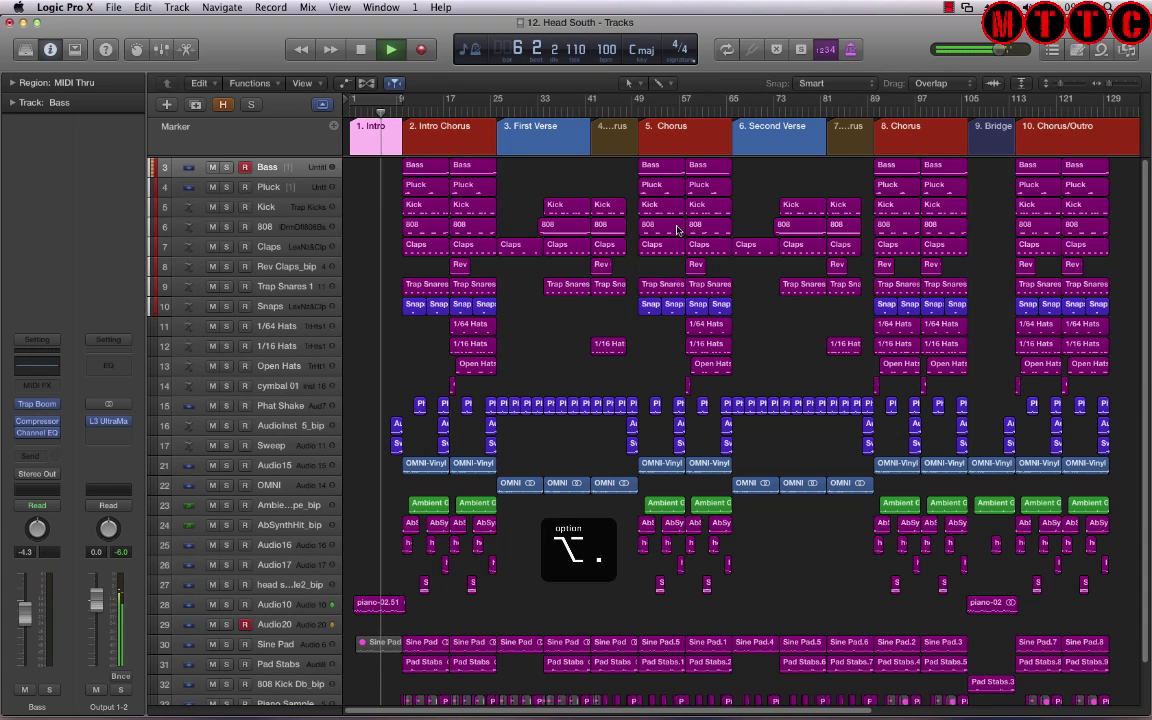
pyautogui.hotkey('alt', '.')
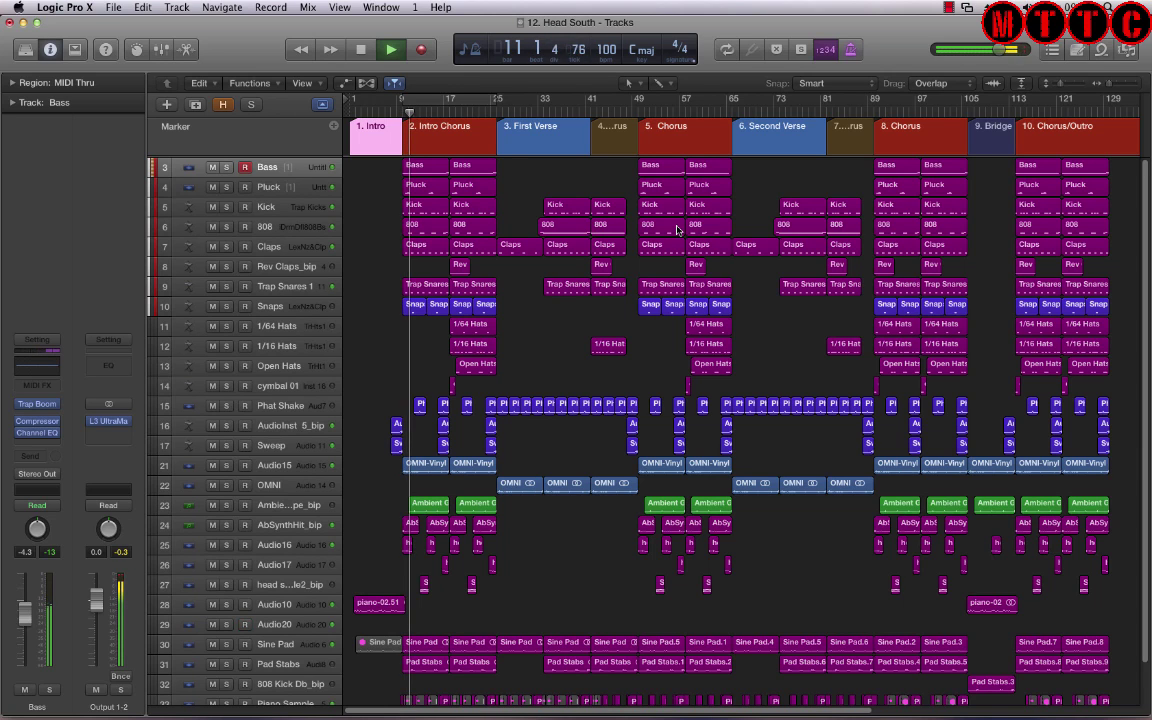
pyautogui.hotkey('alt', '.')
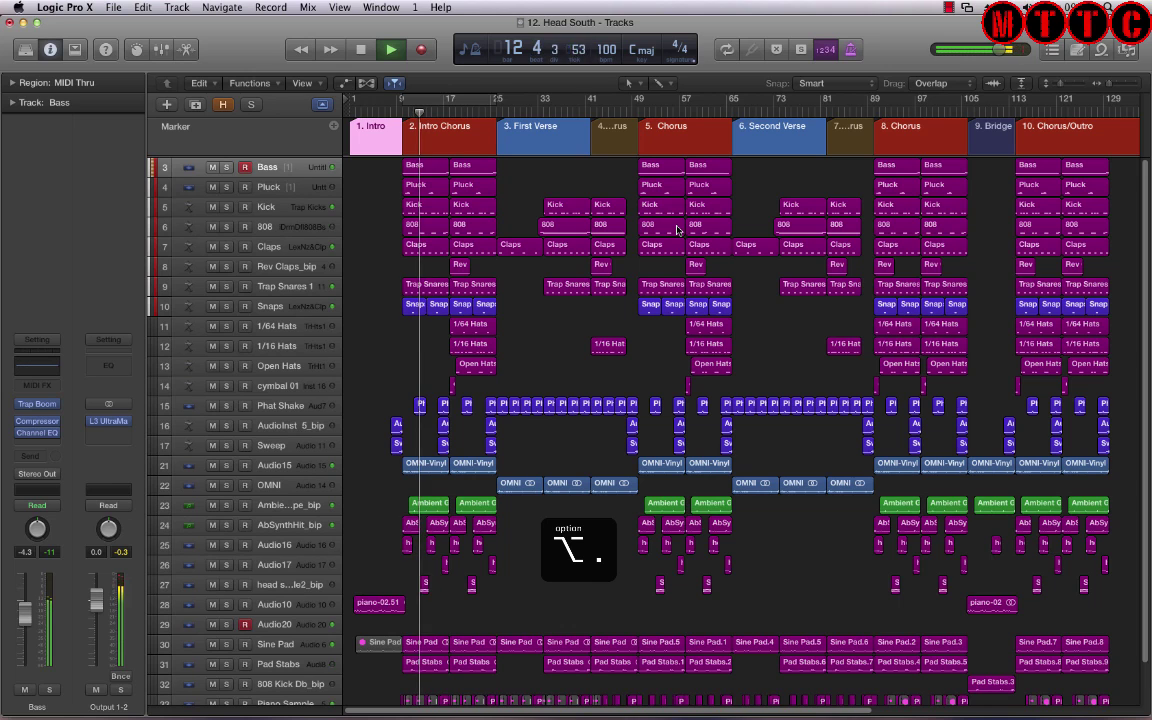
pyautogui.hotkey('alt', '.')
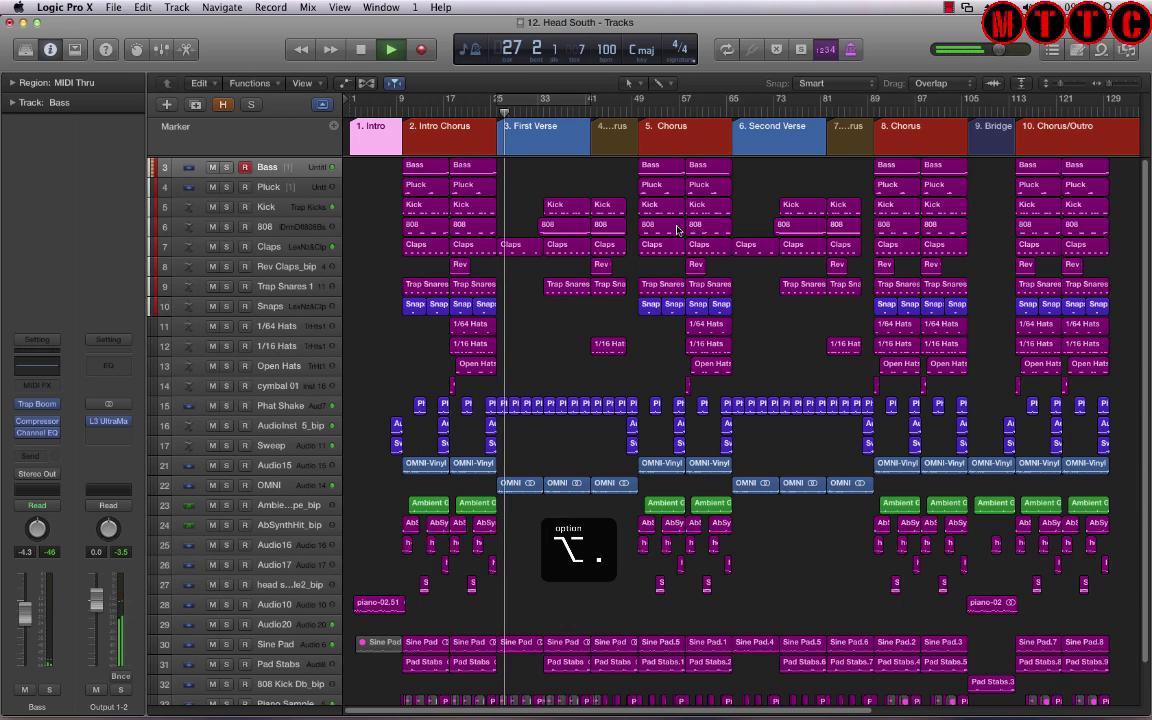
pyautogui.hotkey('alt', '.')
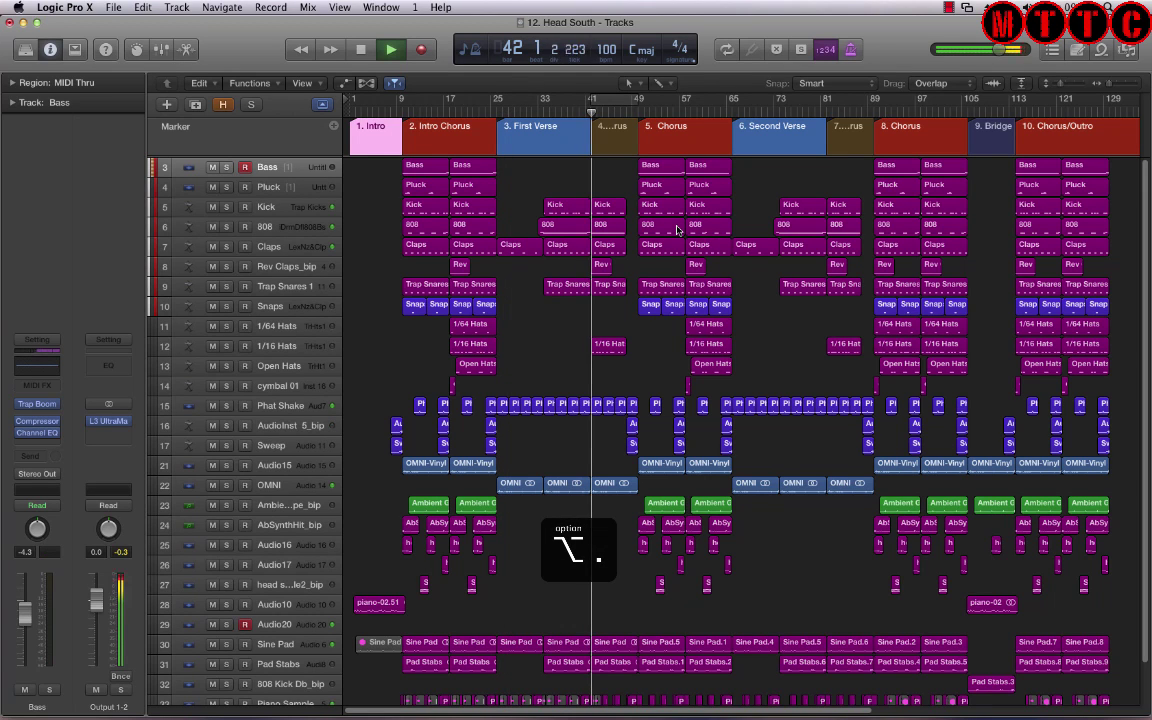
pyautogui.hotkey('alt', '.')
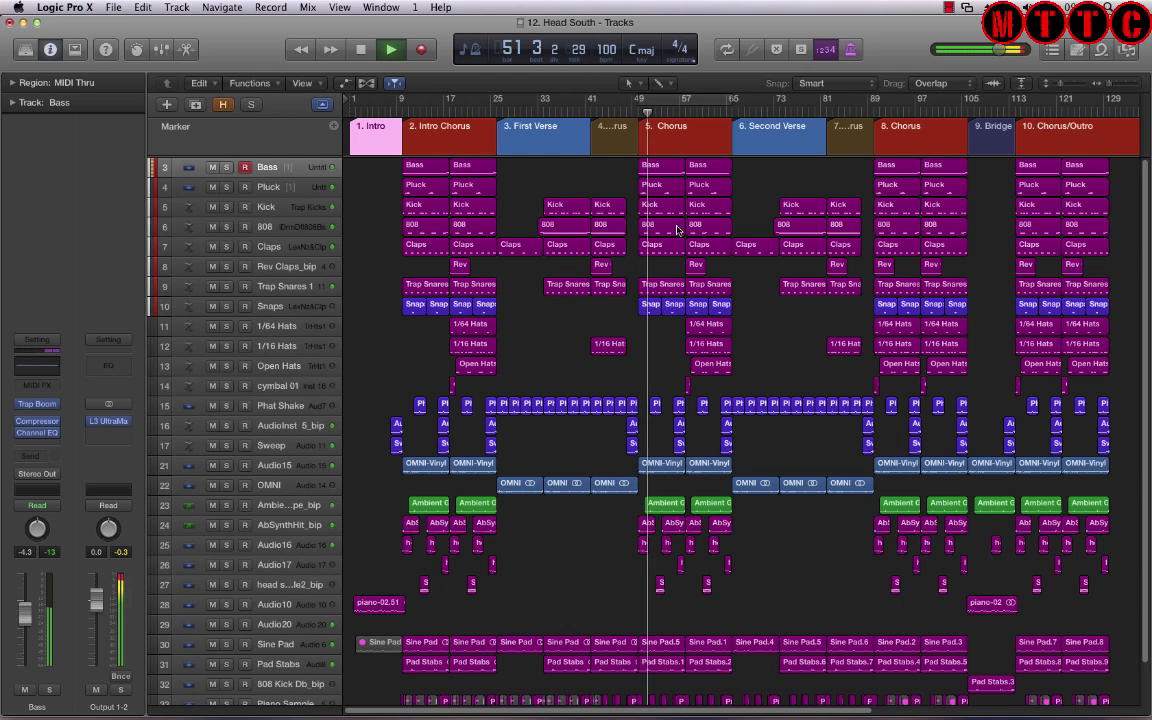
# Step: Step back through markers to First Verse, restart playback, then hop forward again
pyautogui.hotkey('alt', ',')
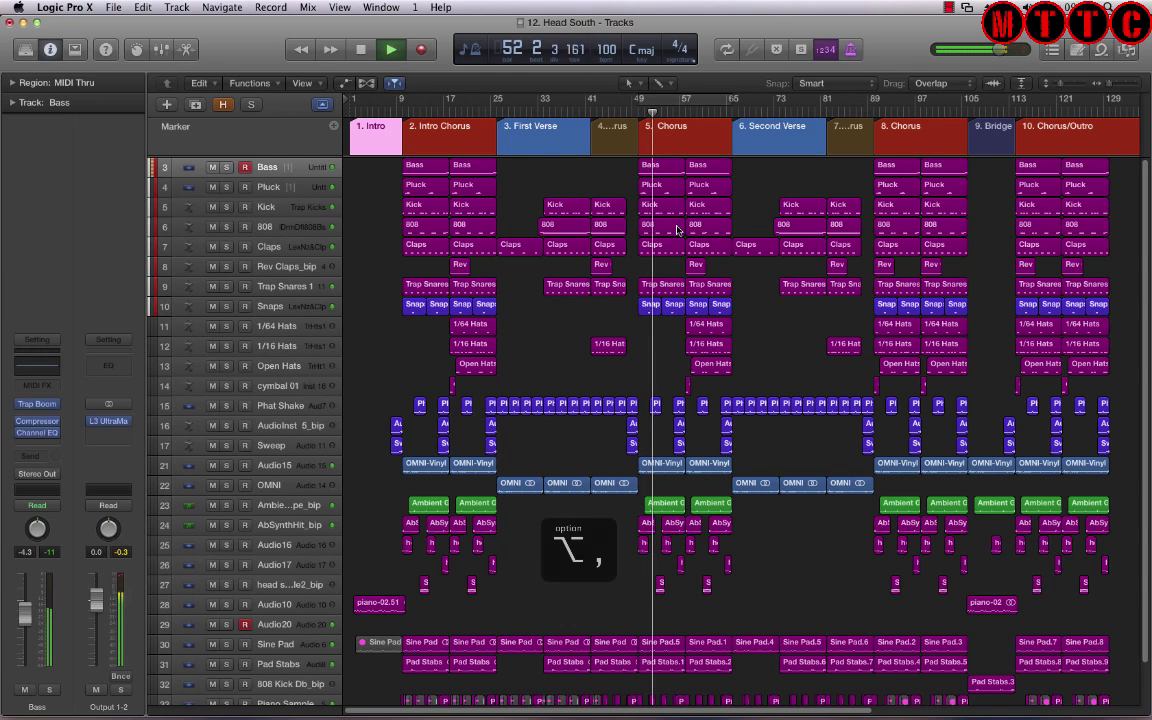
pyautogui.hotkey('alt', ',')
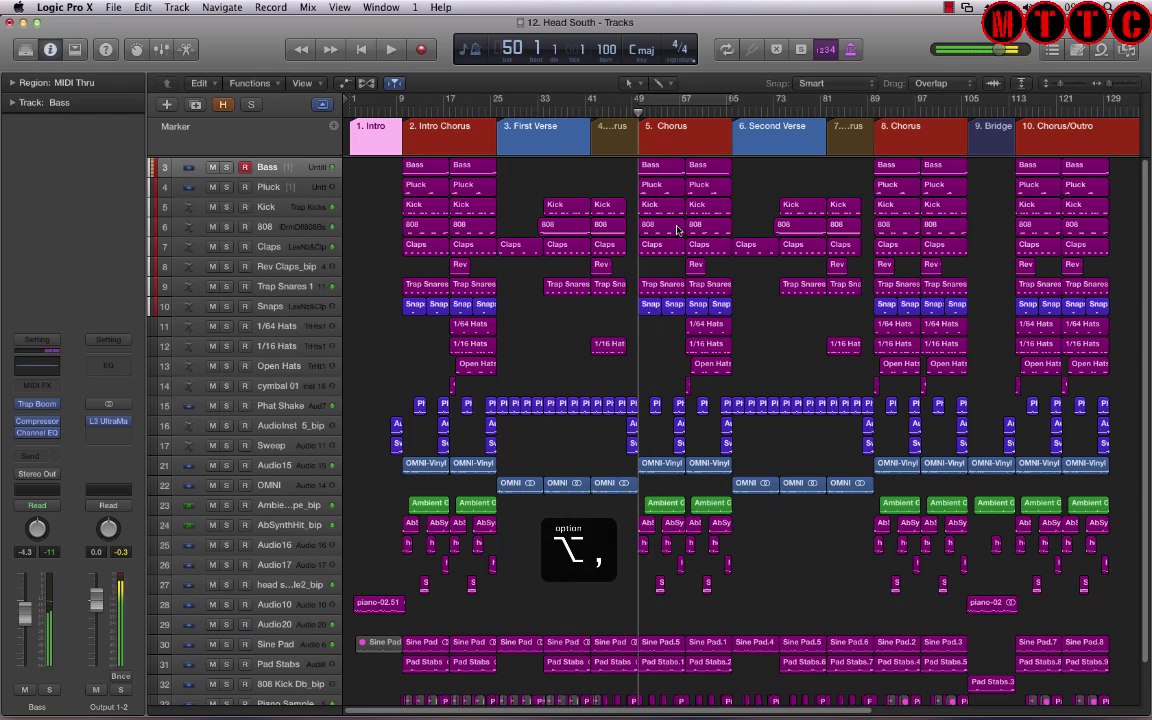
pyautogui.hotkey('alt', ',')
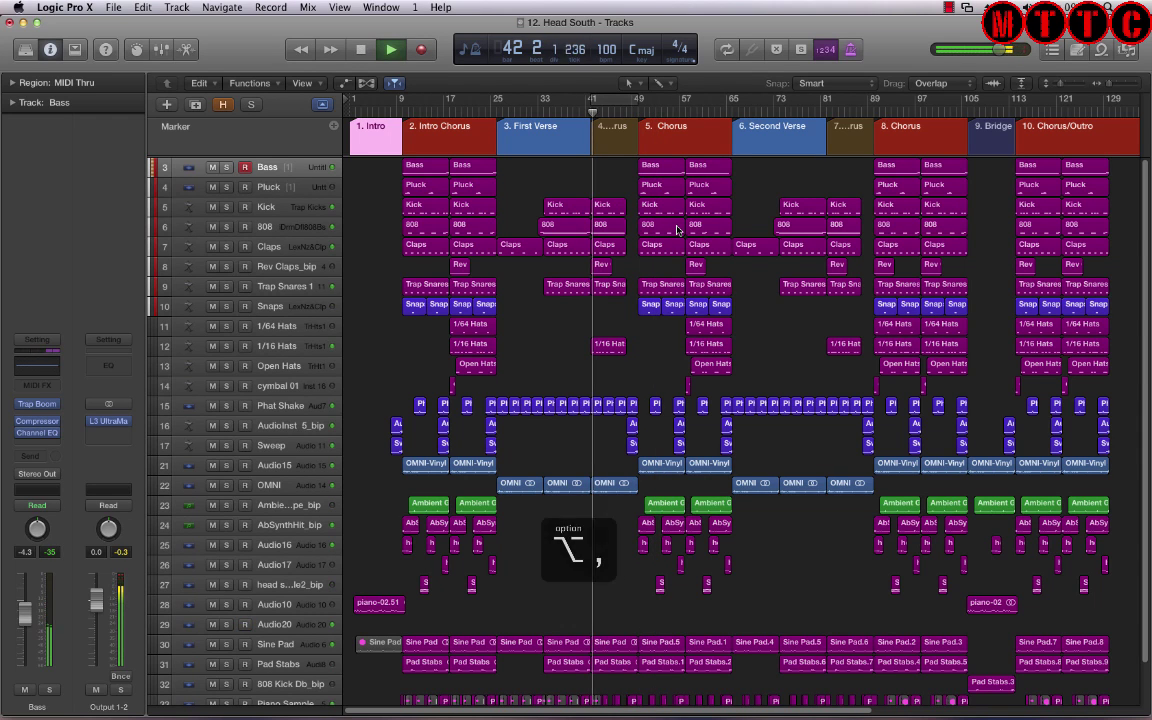
pyautogui.press('space')
pyautogui.hotkey('alt', ',')
pyautogui.press('space')
pyautogui.press('space')
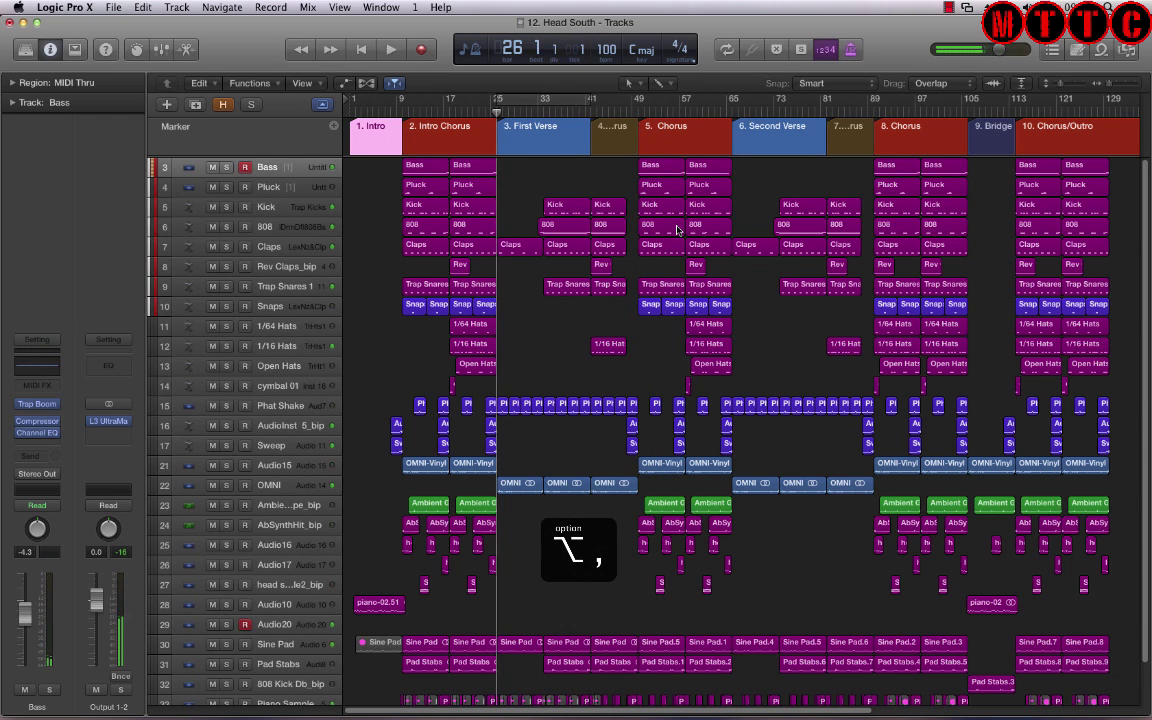
pyautogui.press('space')
pyautogui.hotkey('alt', ',')
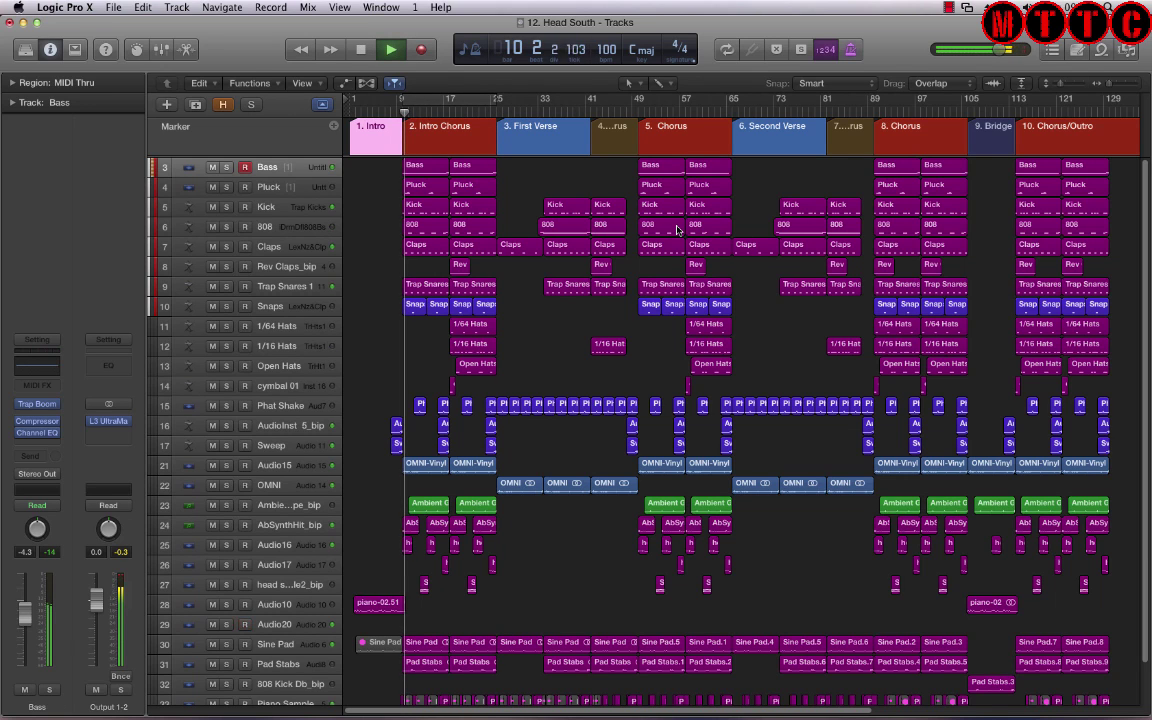
pyautogui.hotkey('alt', '.')
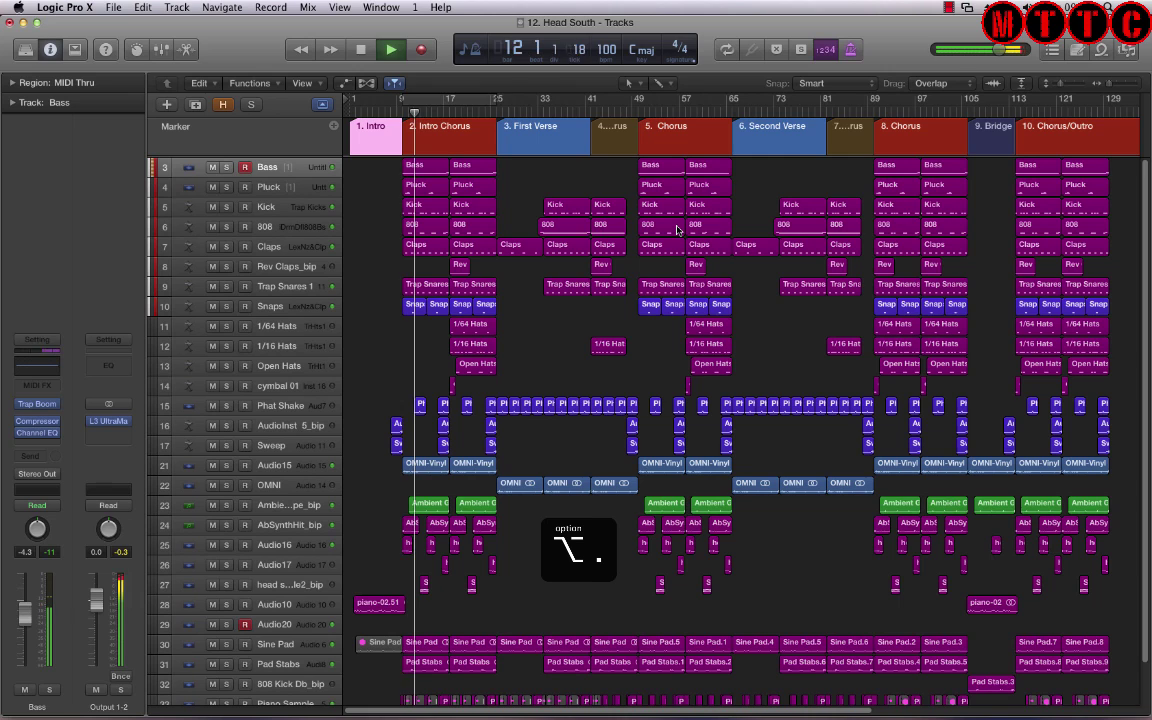
pyautogui.press('space')
pyautogui.press('space')
pyautogui.hotkey('alt', '.')
pyautogui.hotkey('alt', '.')
pyautogui.hotkey('alt', '.')
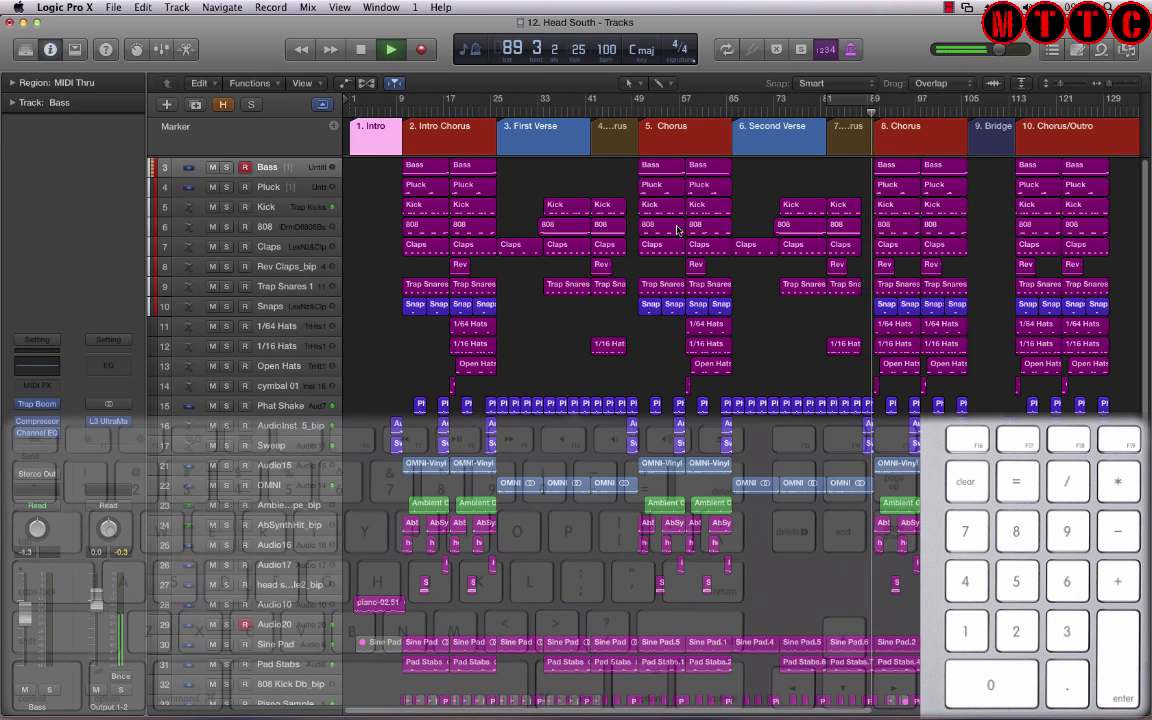
# Step: During playback, jump to markers 2 (Intro Chorus), 9 (Bridge), 3 (First Verse), then 5 (Chorus) via keypad
pyautogui.press('KP_2')
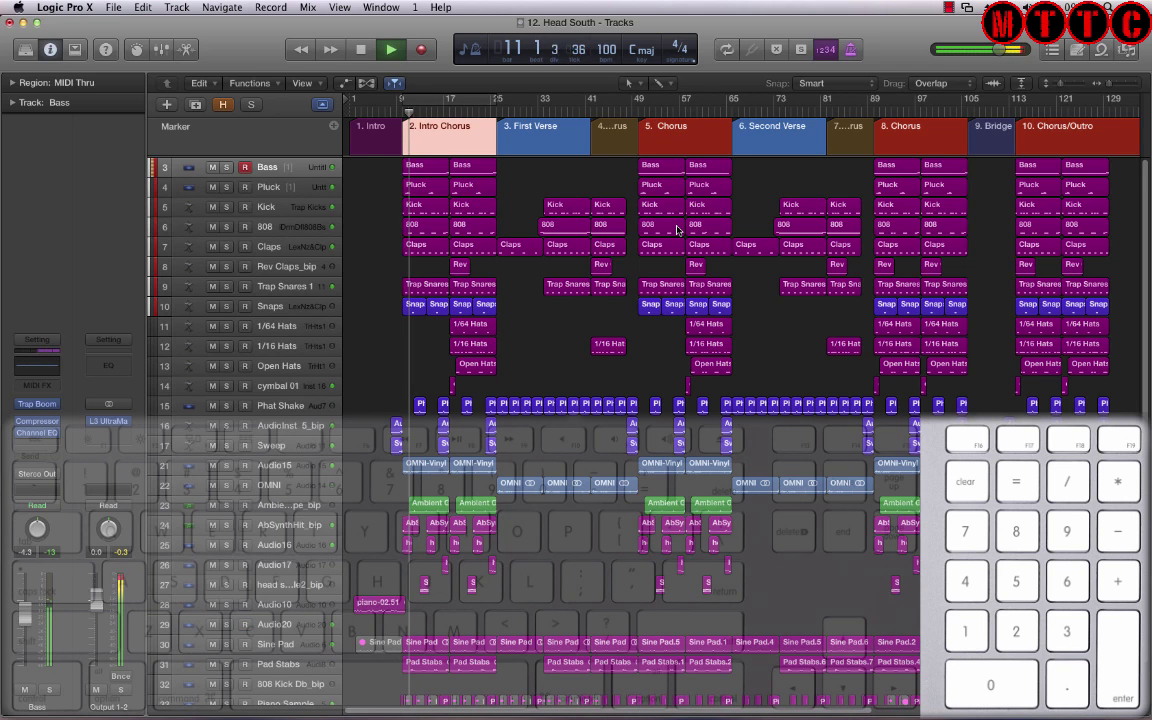
pyautogui.press('KP_9')
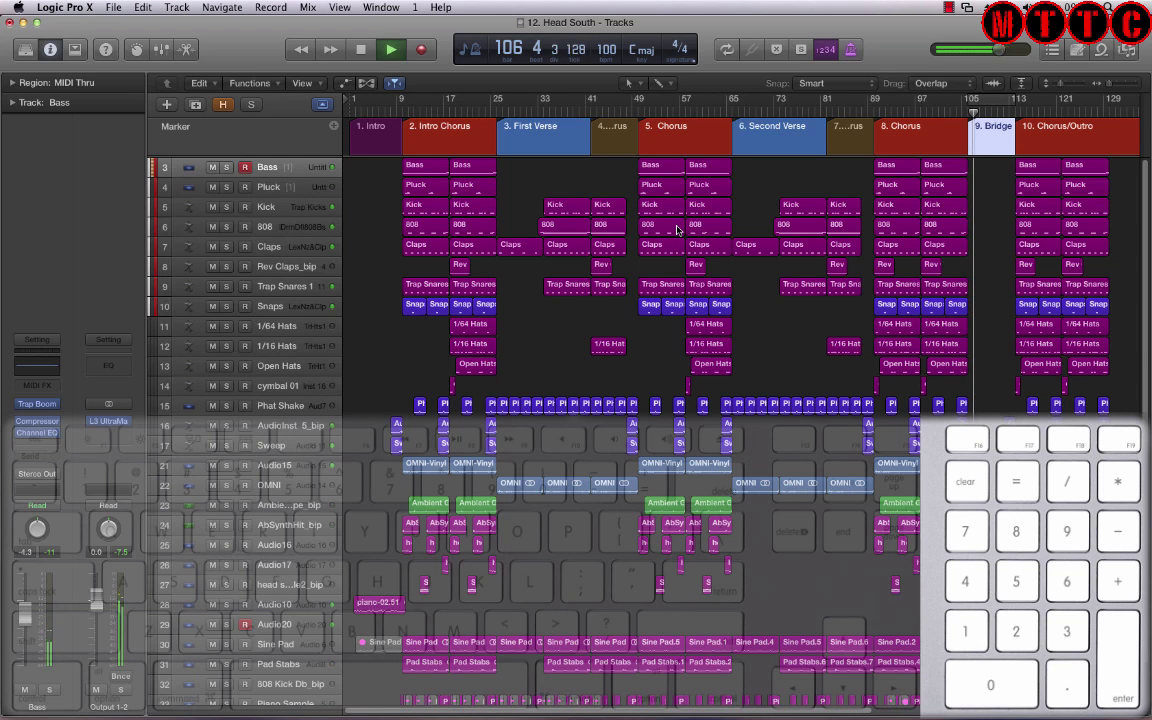
pyautogui.press('KP_3')
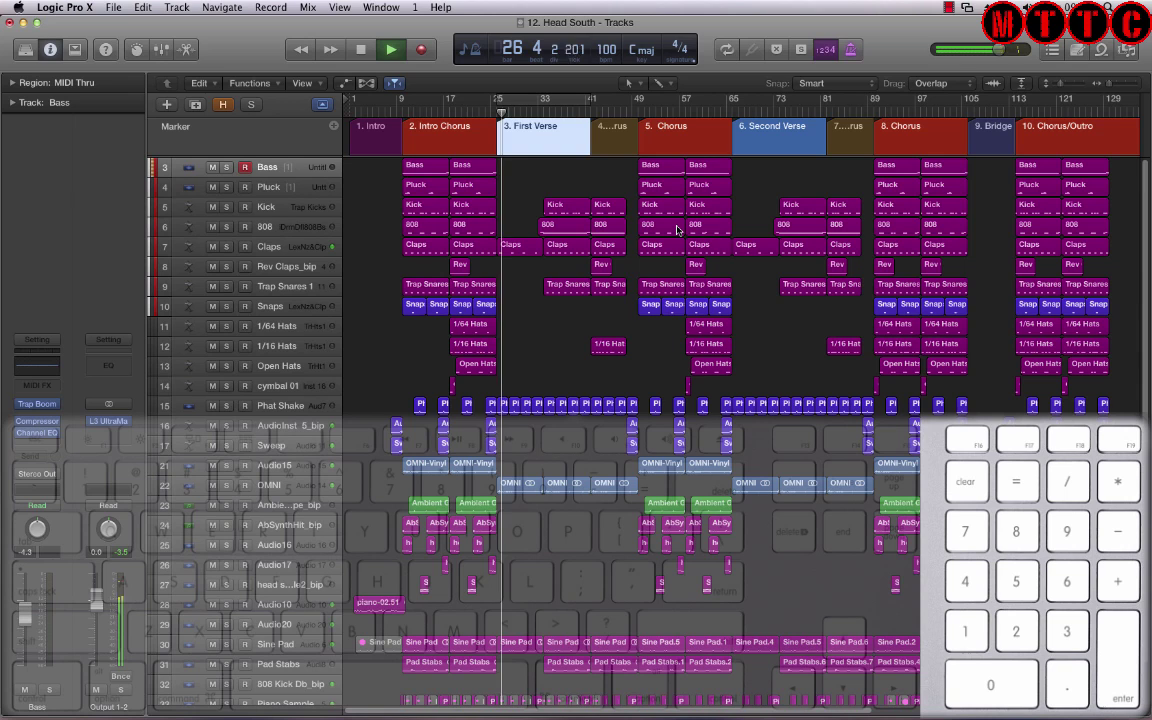
pyautogui.press('KP_5')
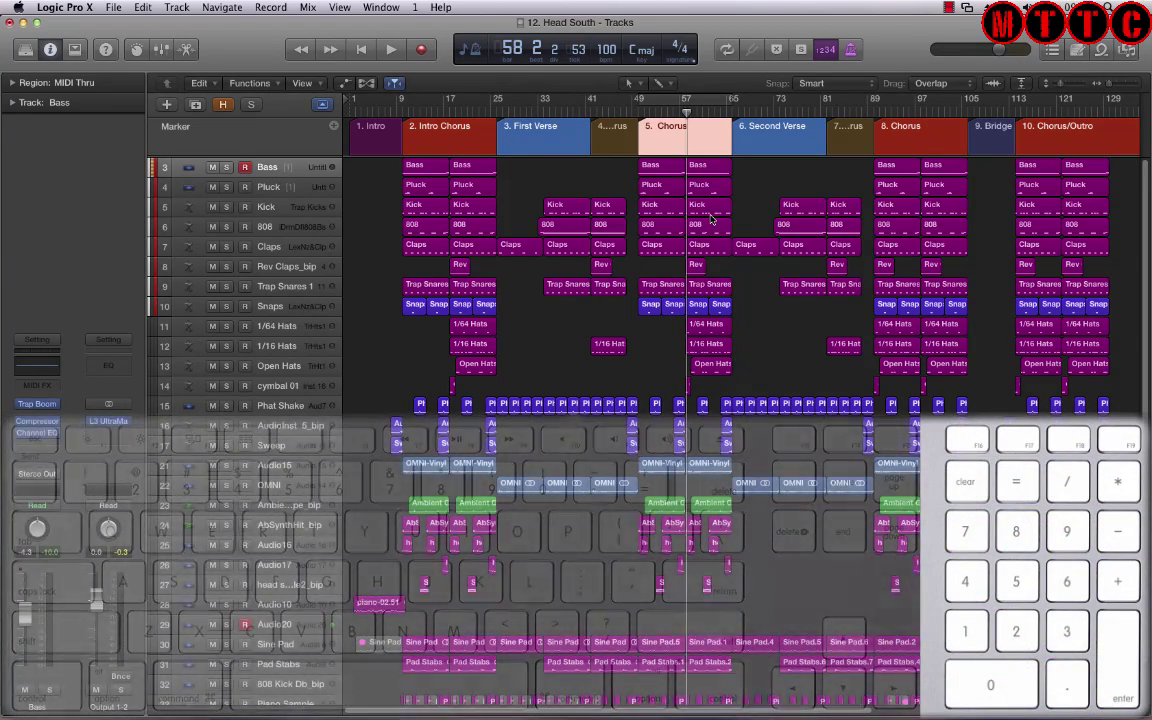
# Step: Use Control-0 to move the playhead to marker 10, Chorus/Outro, at bar 113
pyautogui.hotkey('ctrl', '0')
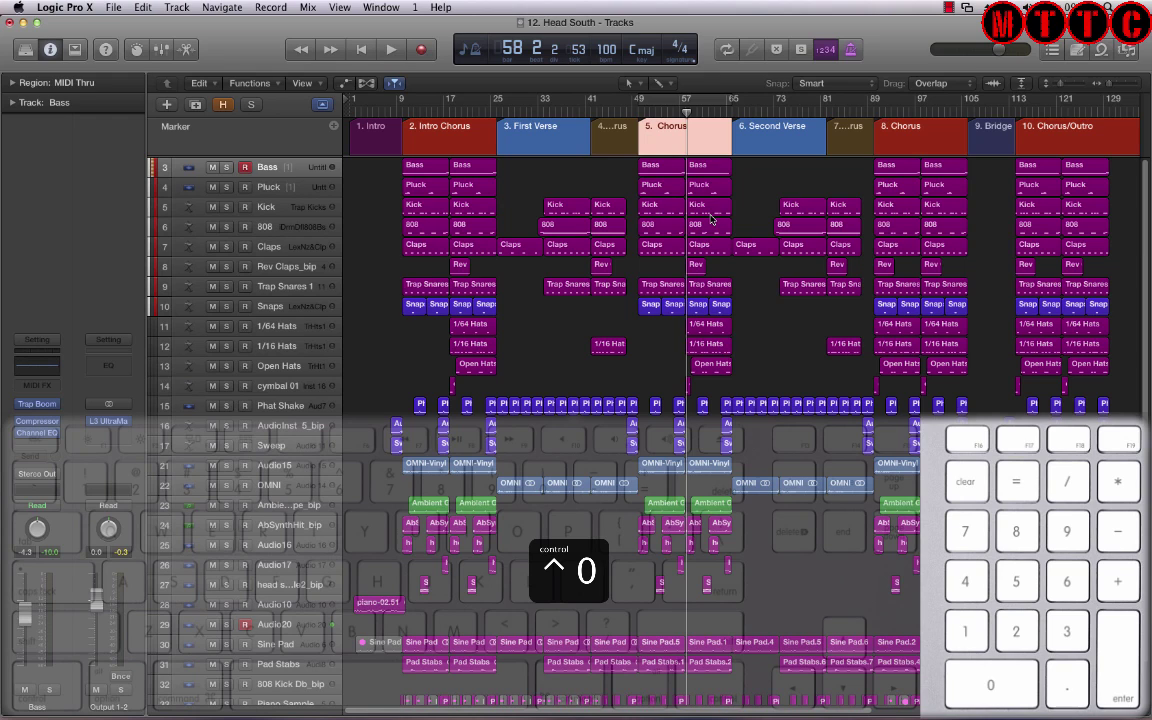
pyautogui.hotkey('ctrl', '0')
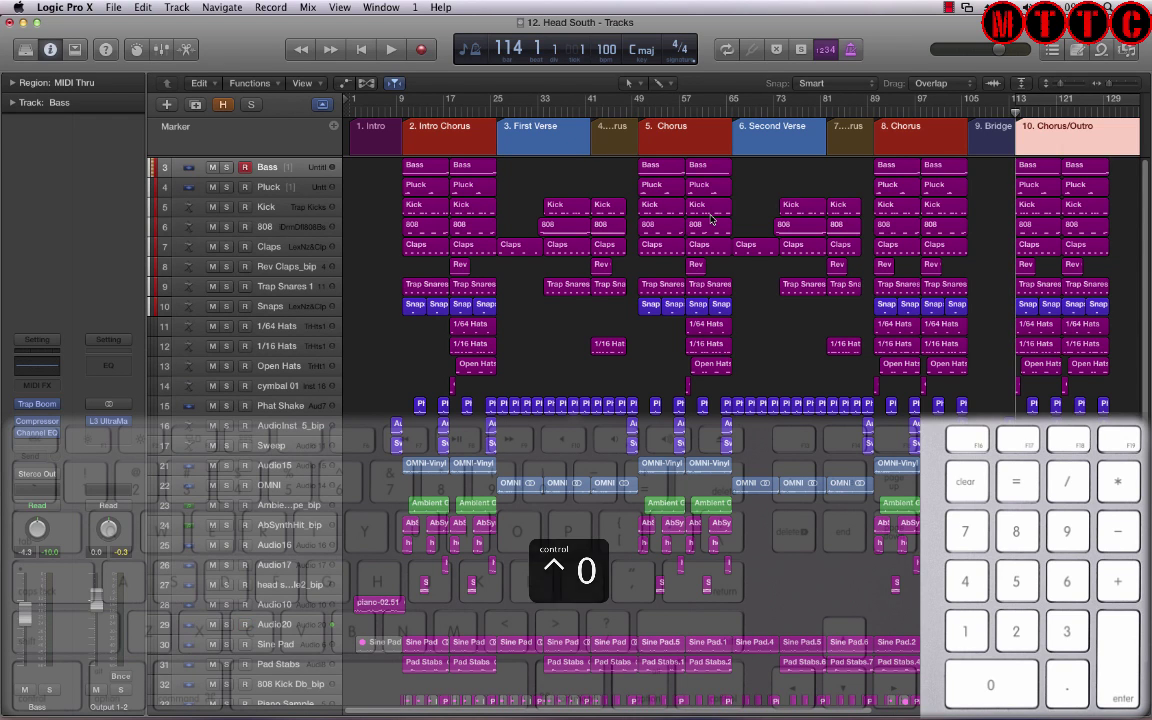